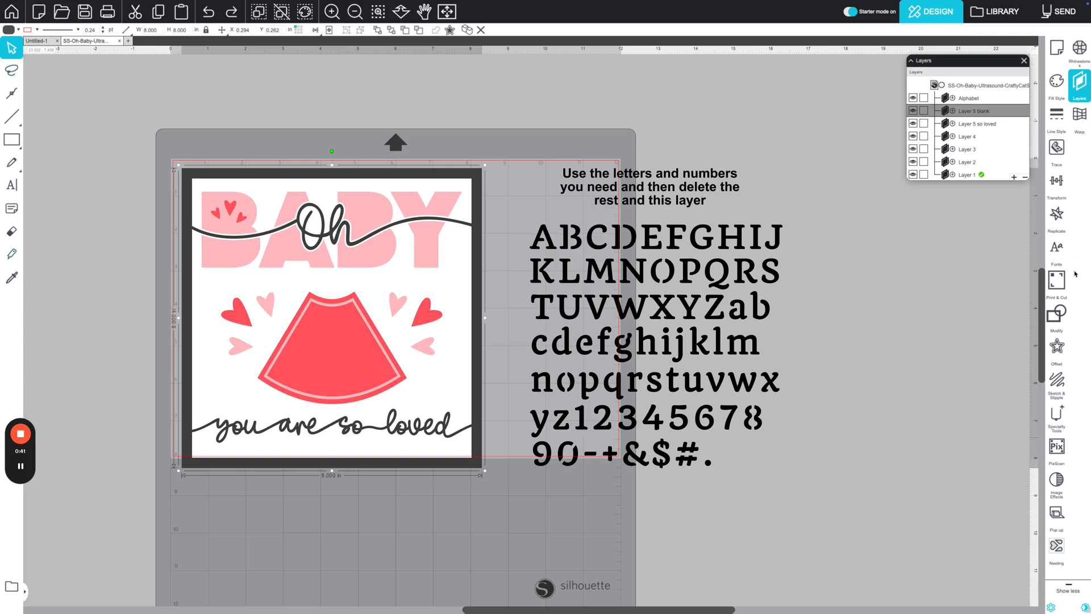
# Move the floating layer list away from the side toolbar, closer to the design.
pyautogui.click(1069, 593)
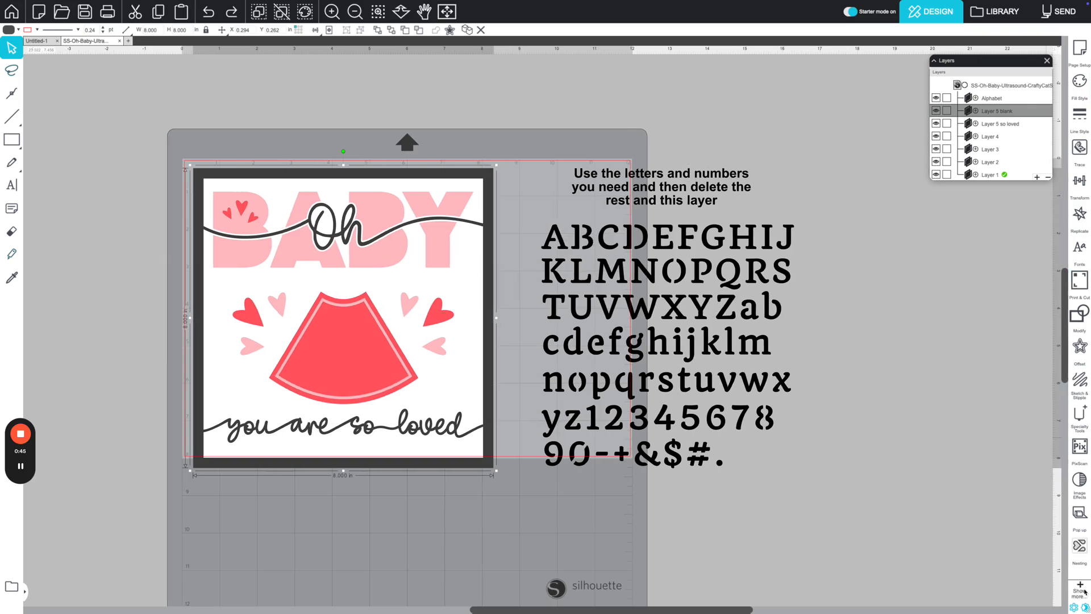
pyautogui.click(1079, 588)
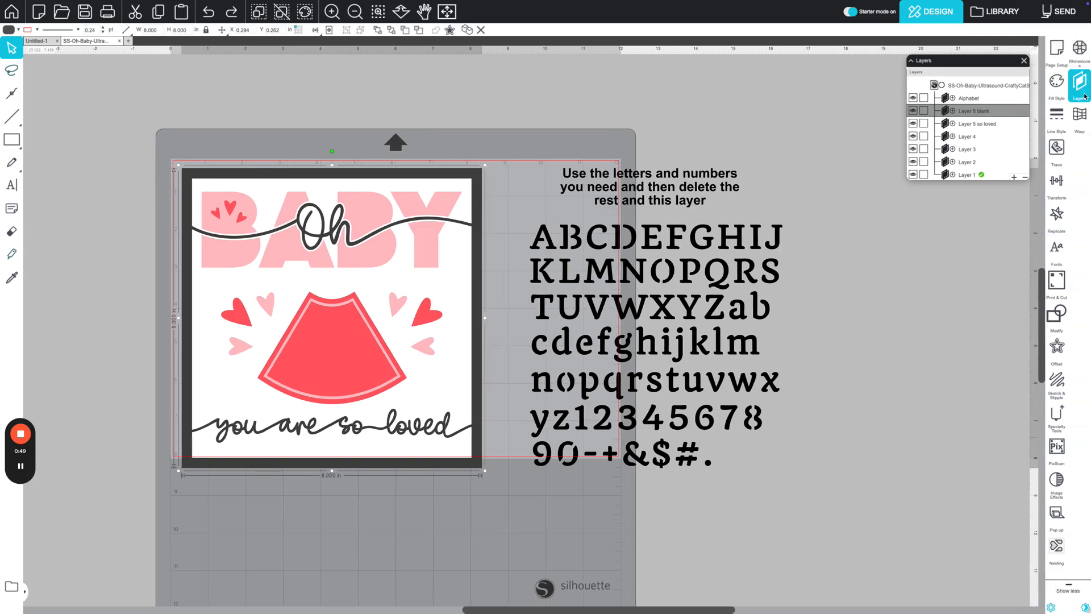
pyautogui.click(1001, 181)
pyautogui.moveTo(966, 60); pyautogui.dragTo(887, 67)
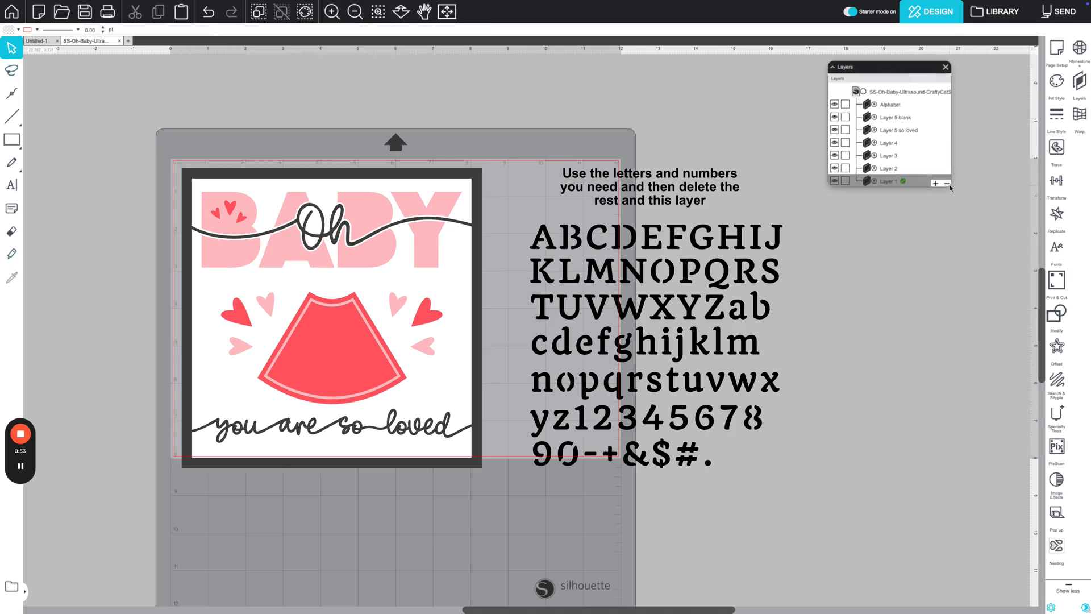
# Hide the Alphabet layer and check Layer 5 blank by turning its visibility off and back on.
pyautogui.click(890, 108)
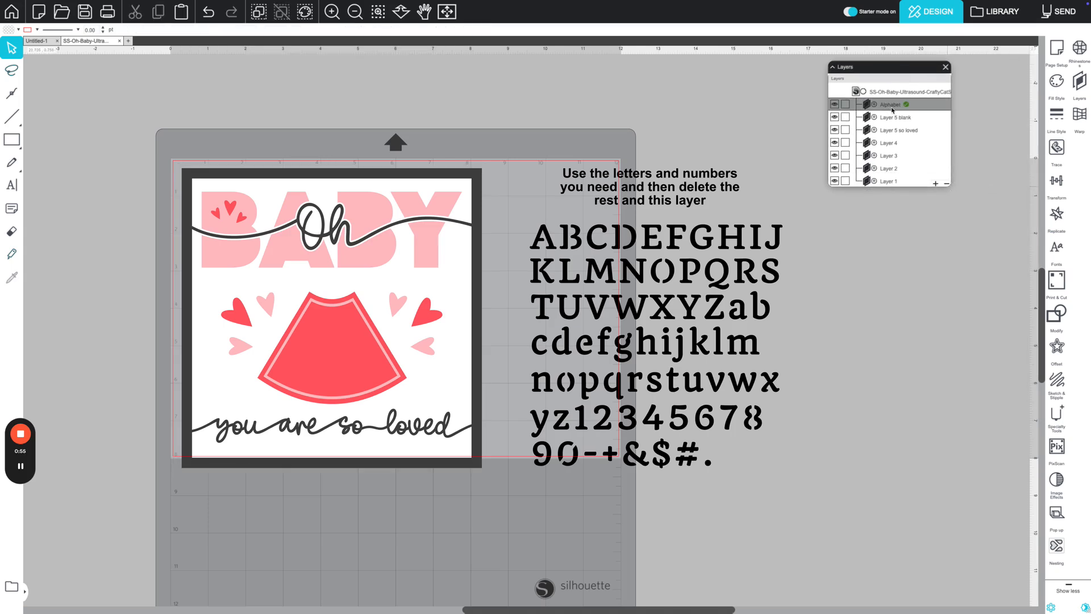
pyautogui.click(834, 105)
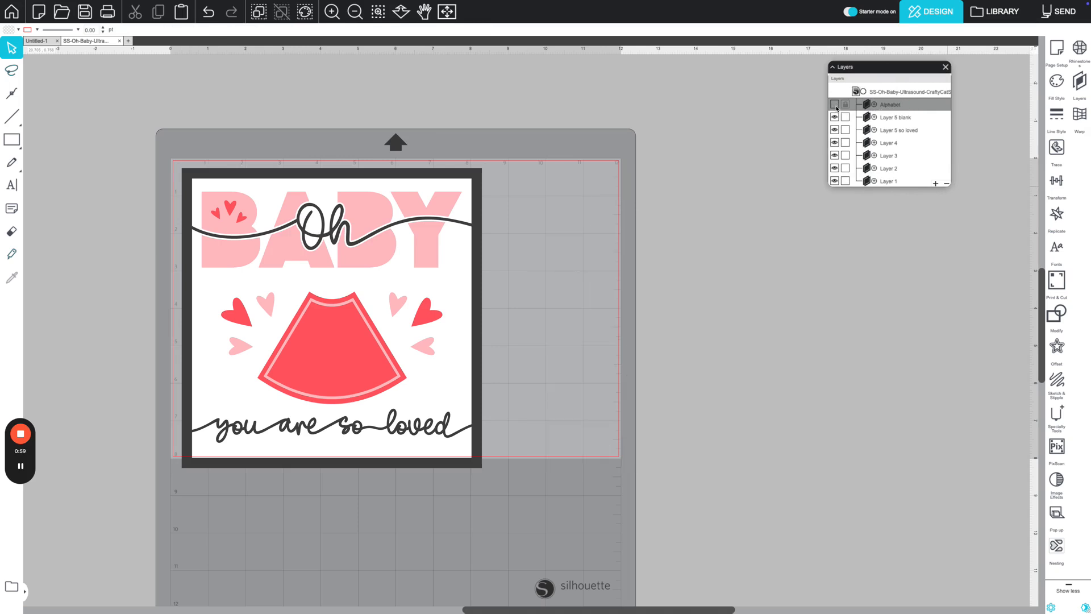
pyautogui.click(835, 105)
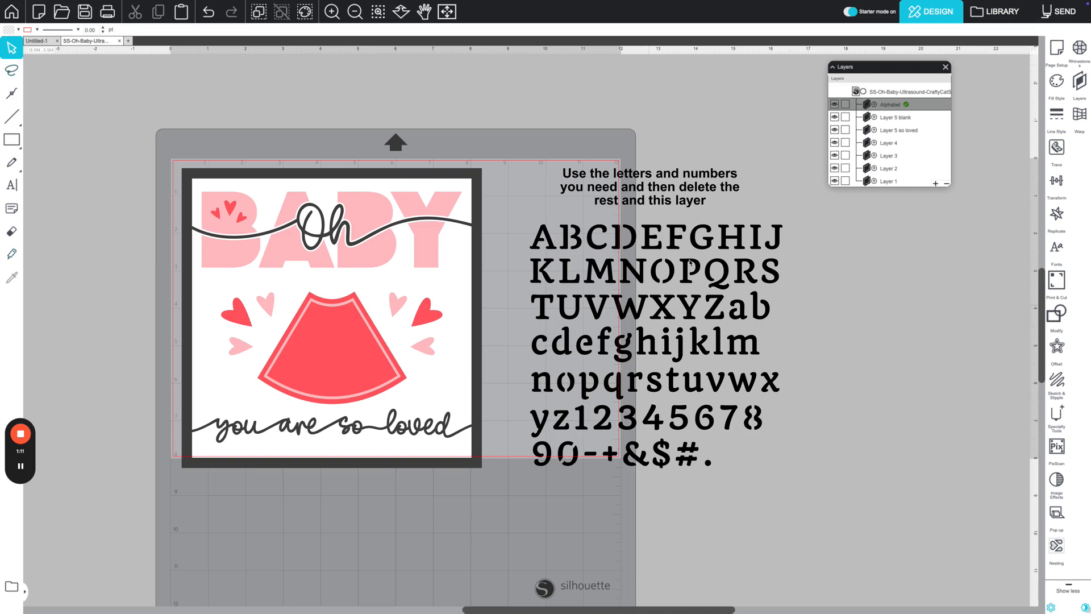
pyautogui.click(834, 104)
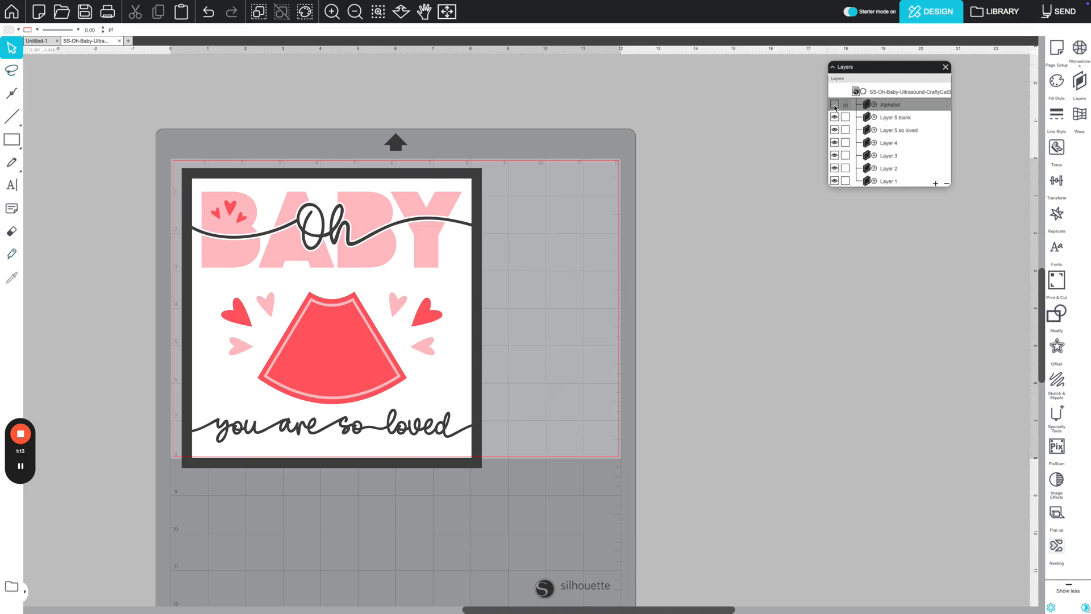
pyautogui.click(835, 118)
pyautogui.click(834, 118)
# Move the blank "Oh" frame and the "you are so loved" frame off the artwork into the empty space beside it.
pyautogui.moveTo(384, 175); pyautogui.dragTo(712, 177)
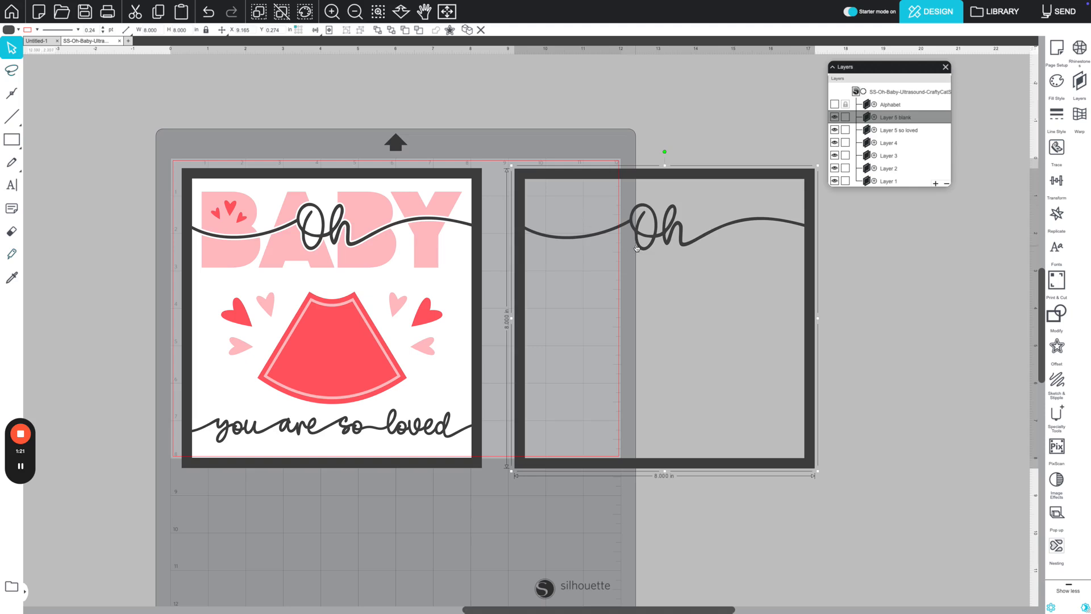
pyautogui.moveTo(573, 177); pyautogui.dragTo(631, 180)
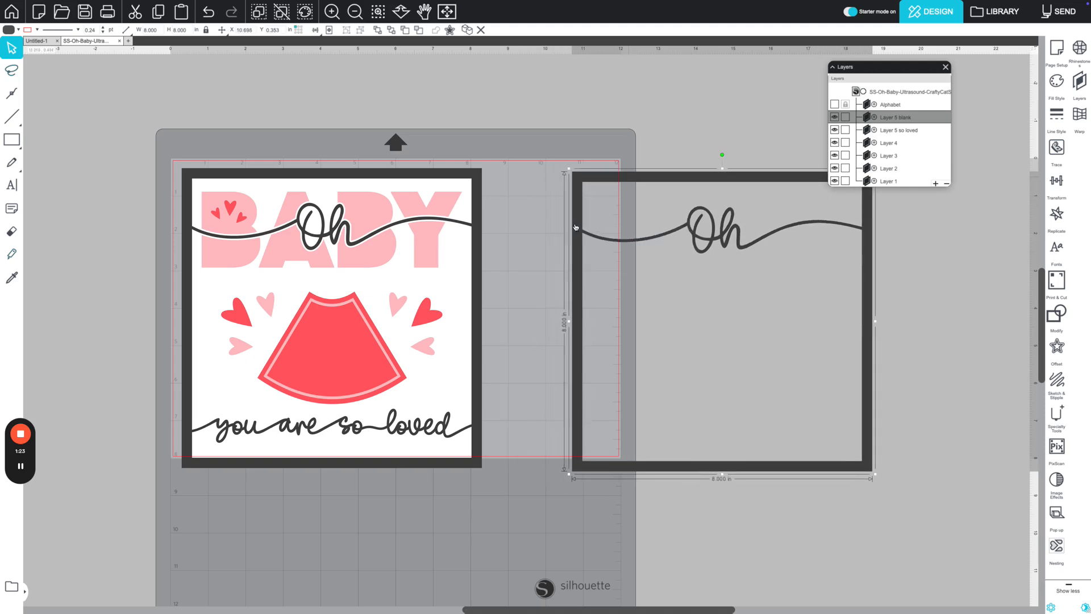
pyautogui.moveTo(378, 175); pyautogui.dragTo(531, 259)
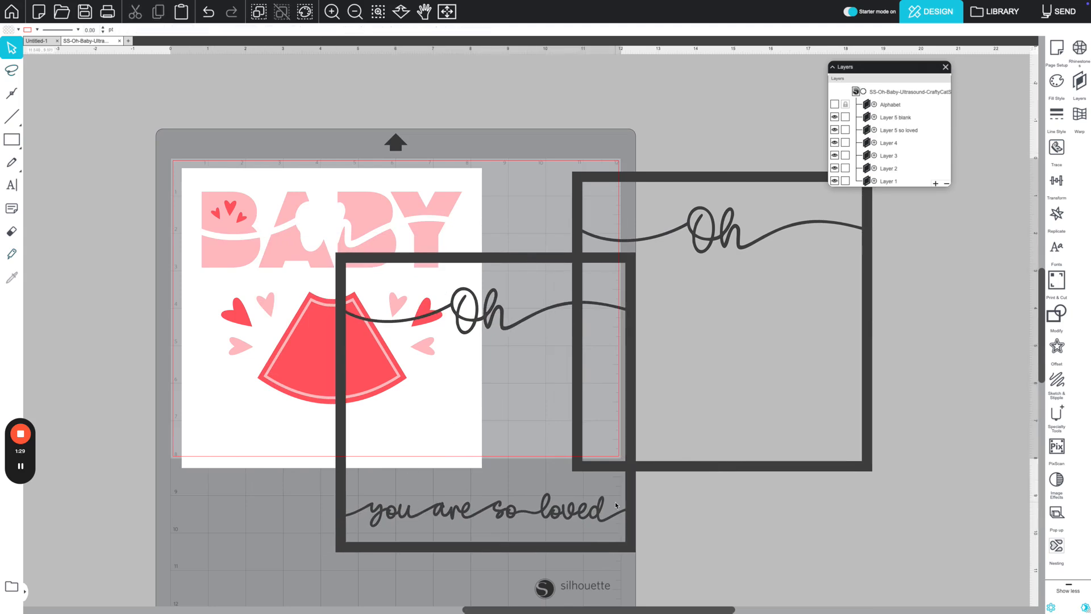
pyautogui.click(658, 178)
pyautogui.moveTo(658, 178); pyautogui.dragTo(585, 150)
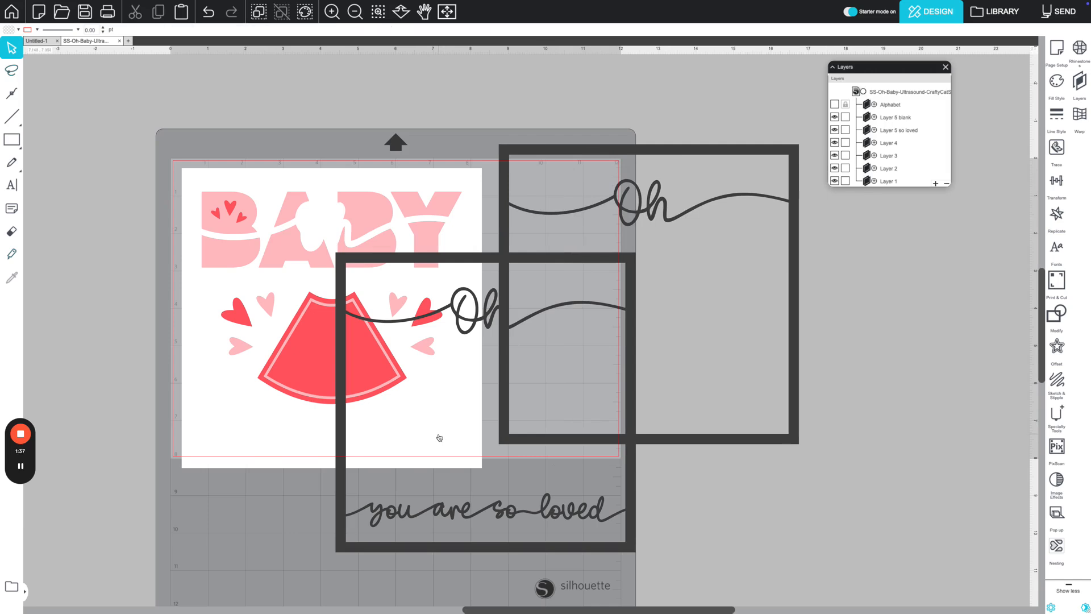
pyautogui.moveTo(394, 252); pyautogui.dragTo(702, 223)
pyautogui.moveTo(829, 233); pyautogui.dragTo(829, 237)
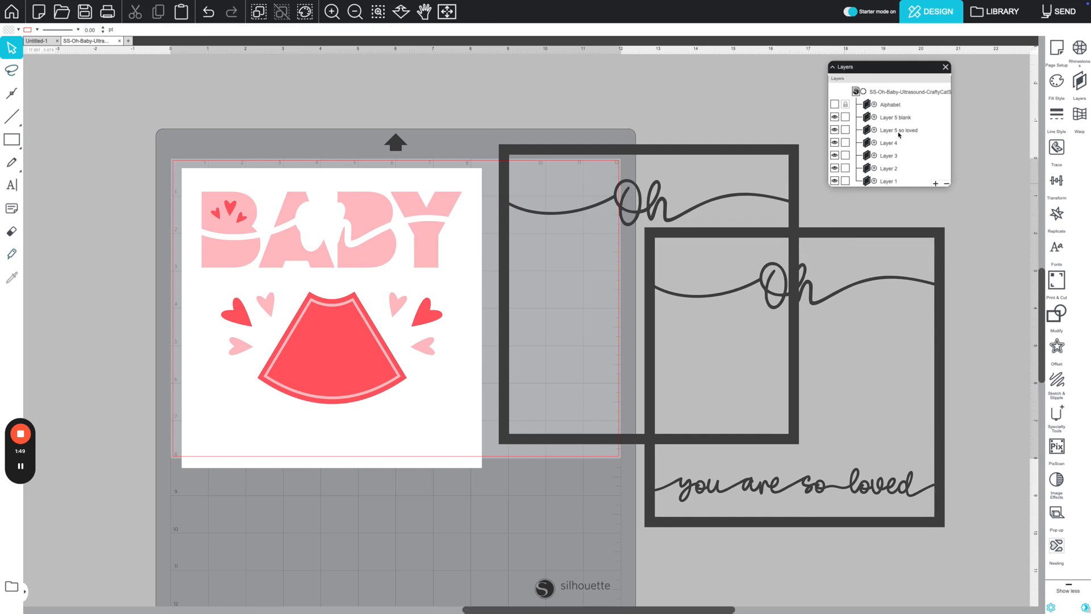
# Hide and delete the layer "Layer 5 so loved".
pyautogui.click(835, 130)
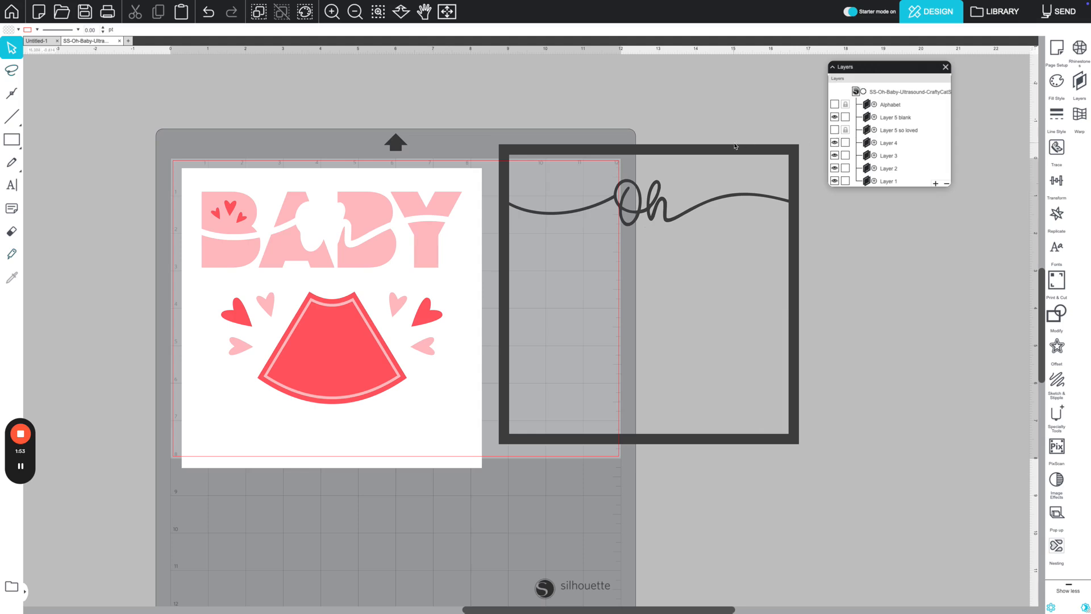
pyautogui.click(889, 134)
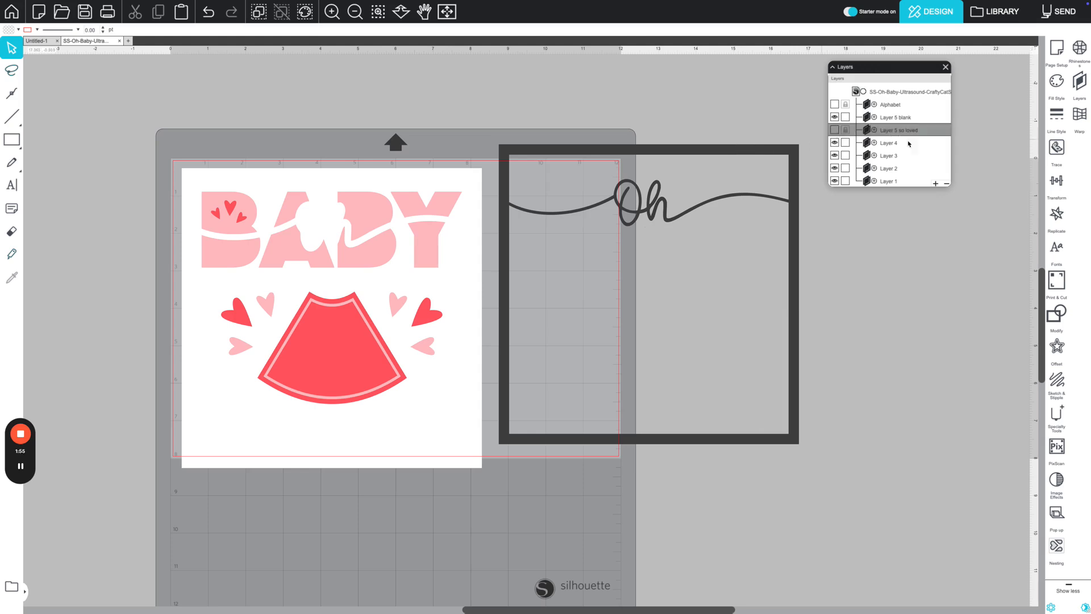
pyautogui.click(946, 184)
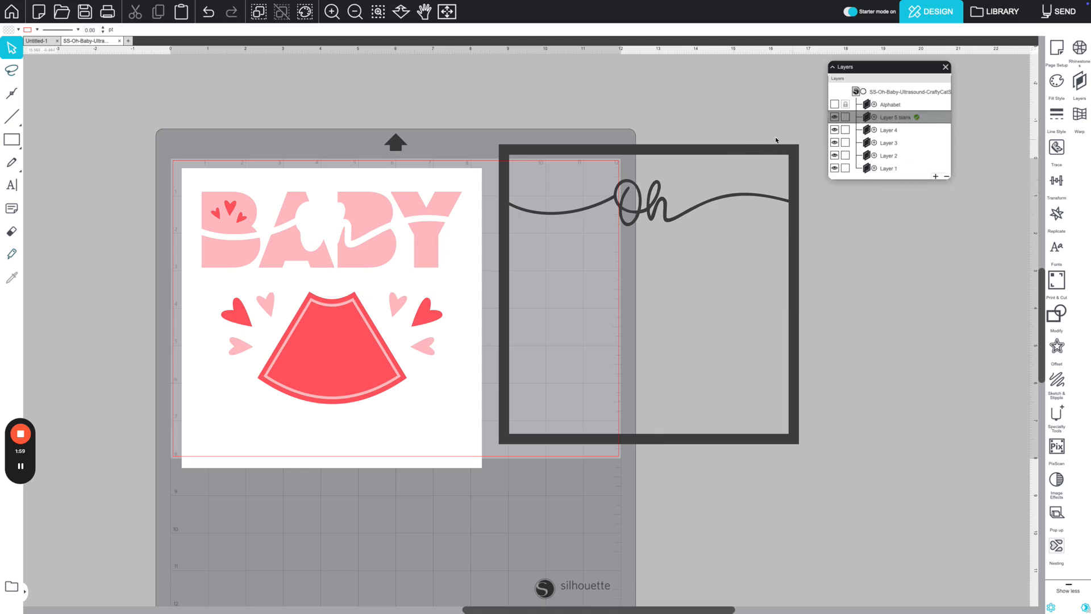
# Move the remaining "Oh" frame farther from the artwork and select the white Layer 4 square.
pyautogui.moveTo(724, 151); pyautogui.dragTo(753, 180)
pyautogui.click(422, 396)
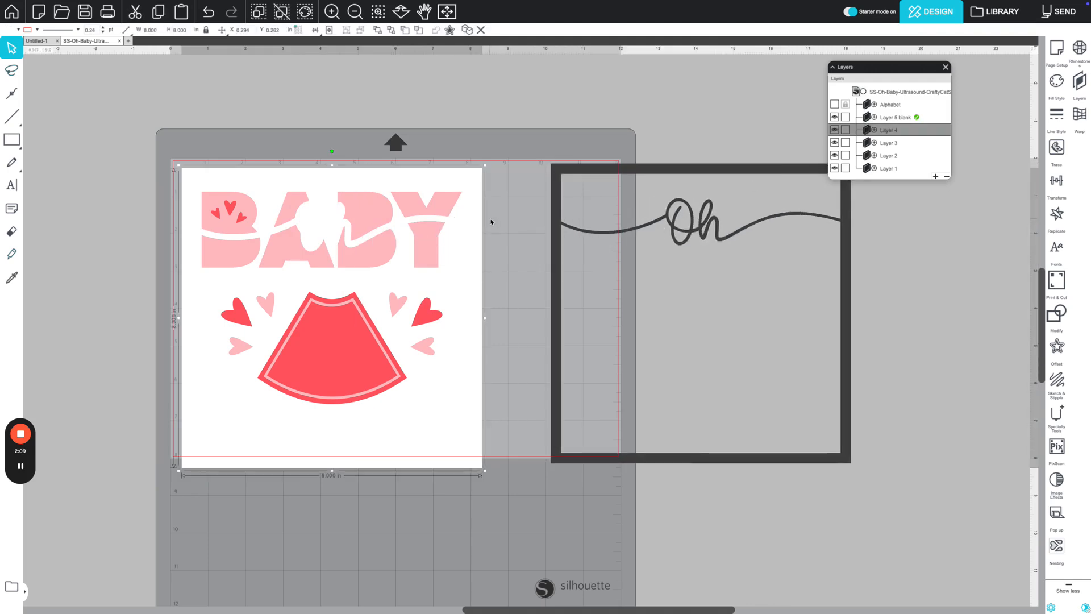
pyautogui.scroll(-1, 491, 221)
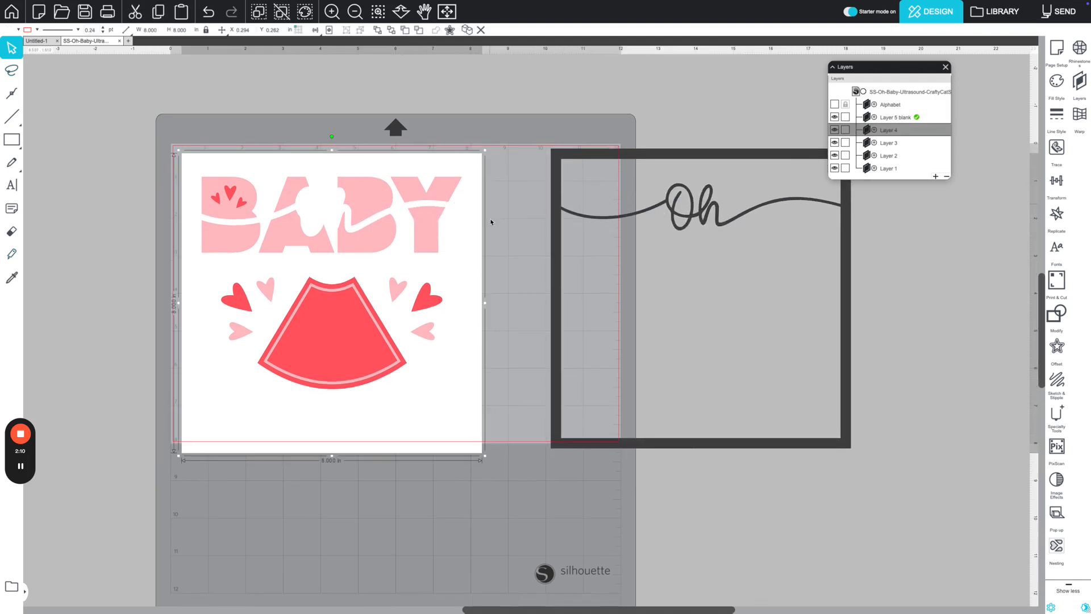
# Show the Alphabet layer and hide Layer 5 blank.
pyautogui.click(834, 105)
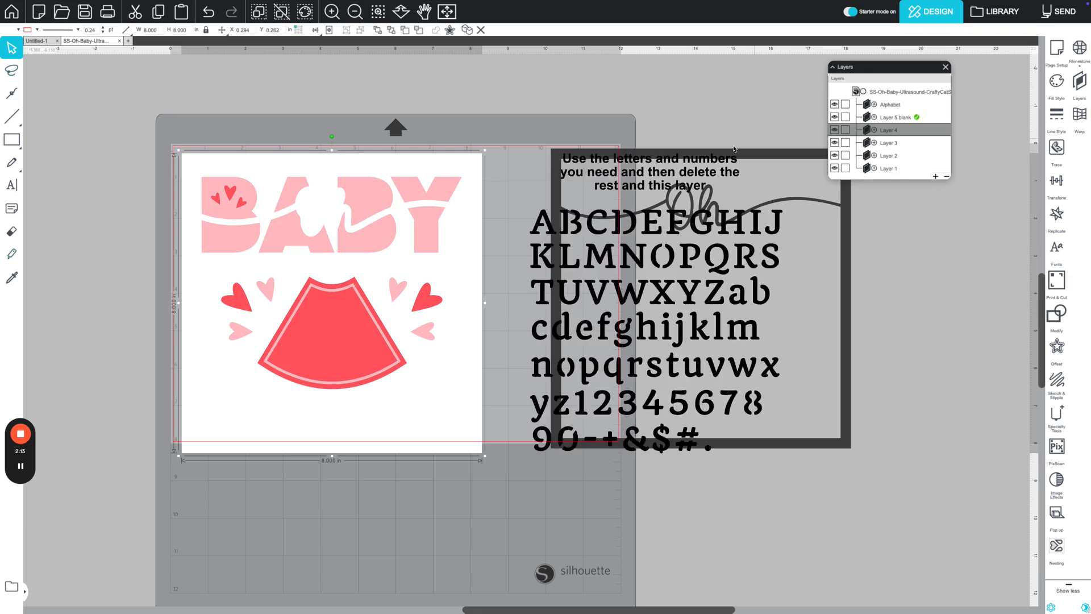
pyautogui.click(796, 150)
pyautogui.click(891, 116)
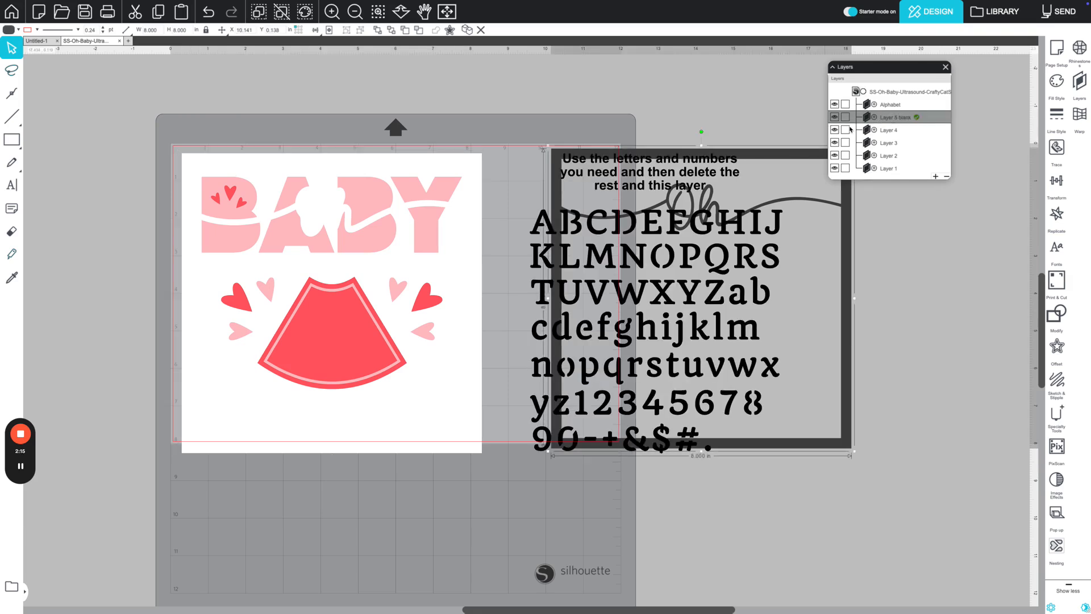
pyautogui.click(834, 117)
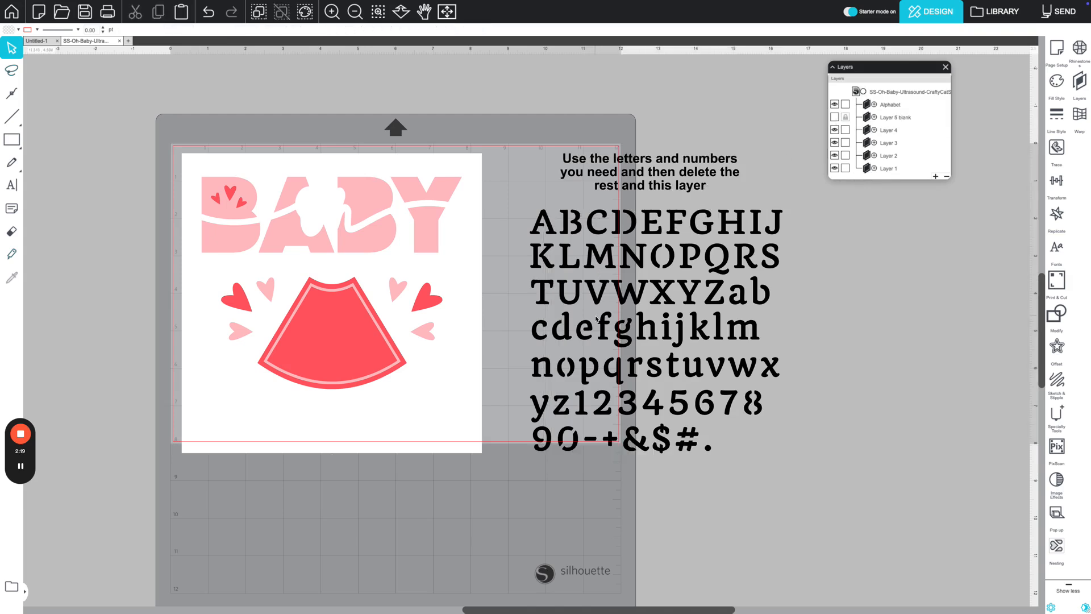
# Try selecting individual characters in the alphabet set and copy the capital letter D.
pyautogui.click(636, 226)
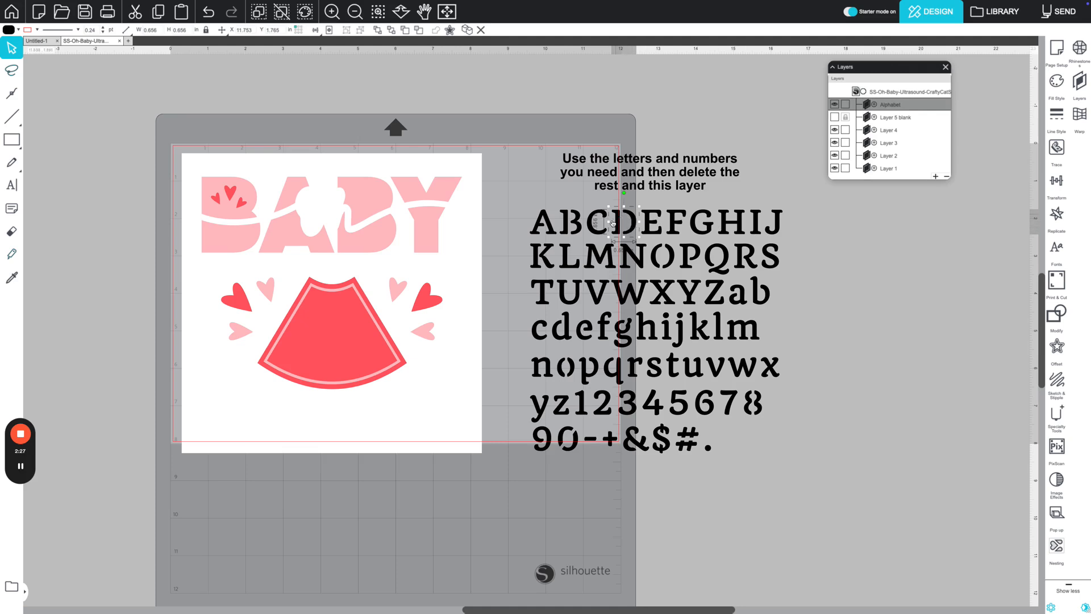
pyautogui.click(686, 256)
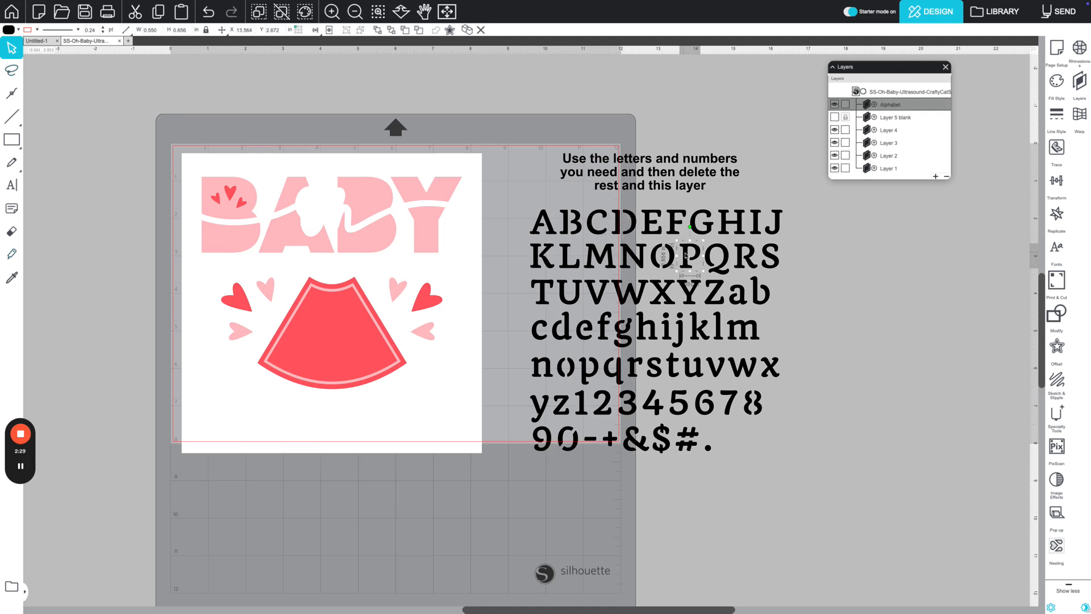
pyautogui.click(721, 261)
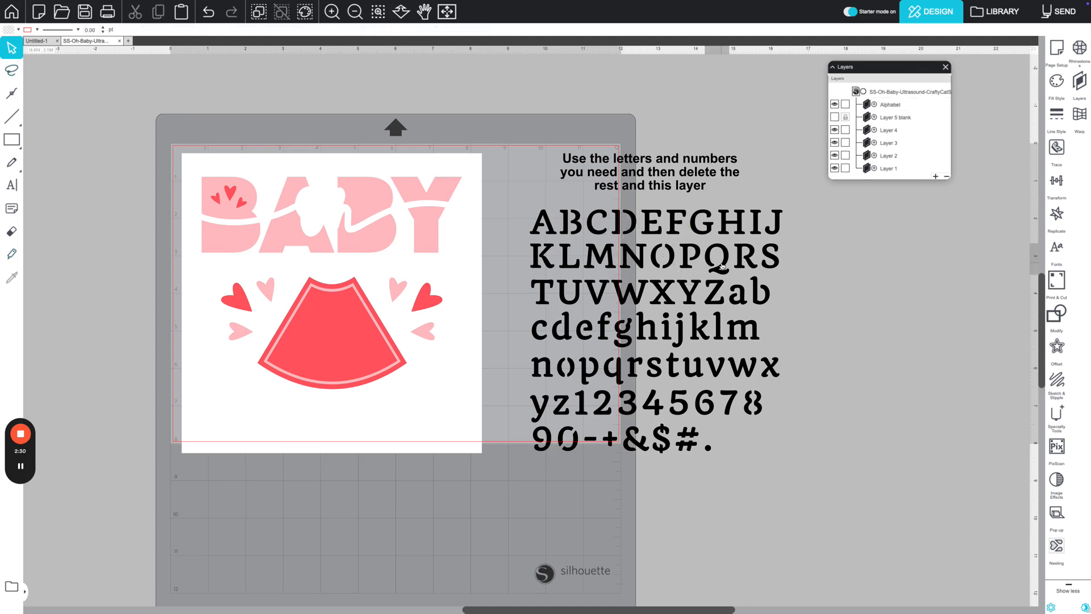
pyautogui.click(686, 408)
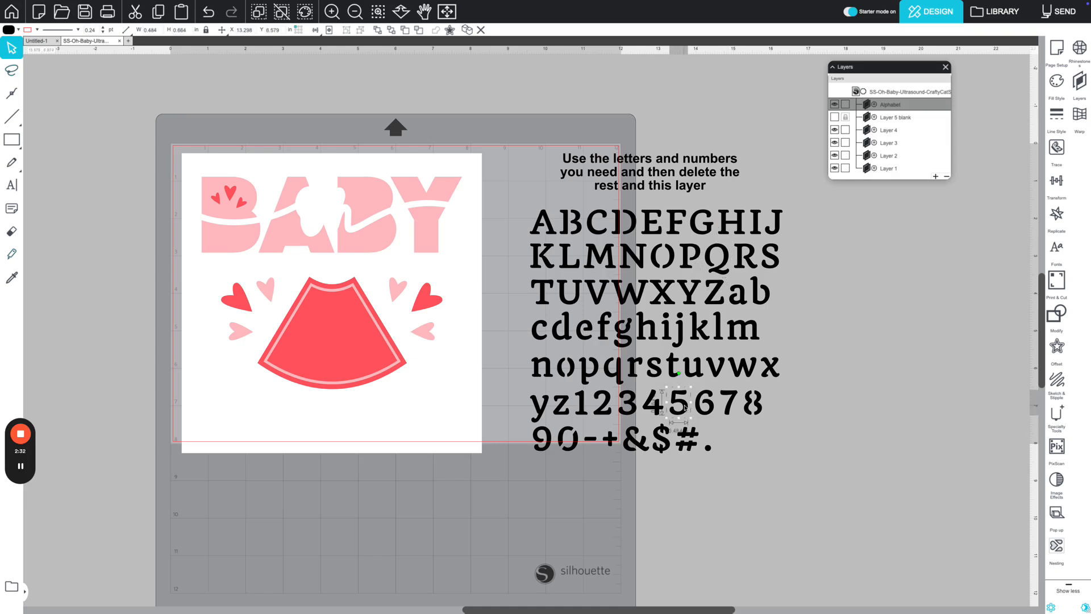
pyautogui.click(629, 217)
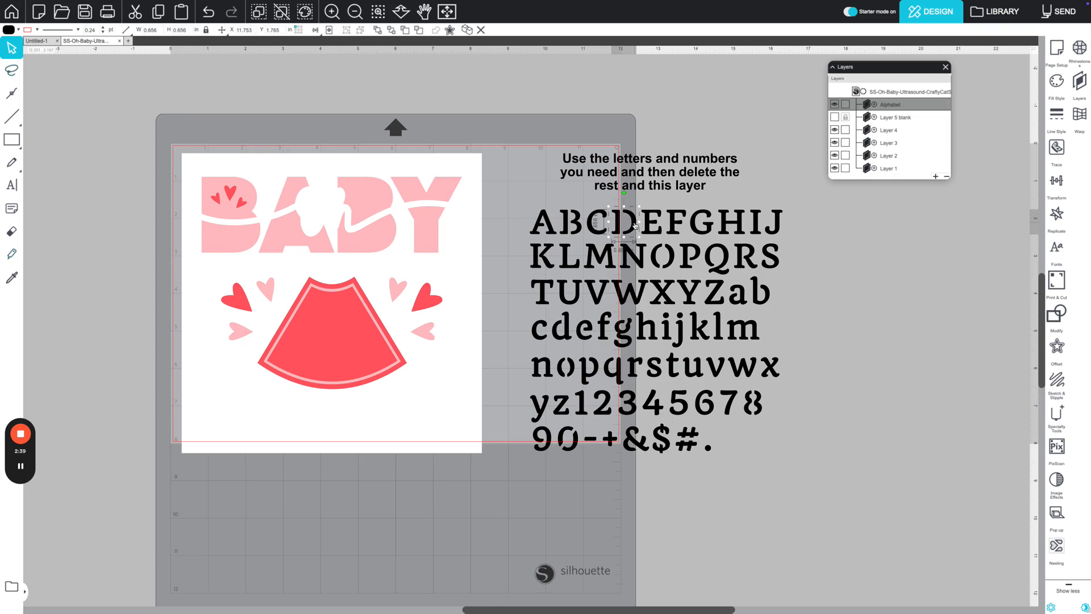
pyautogui.press('i')
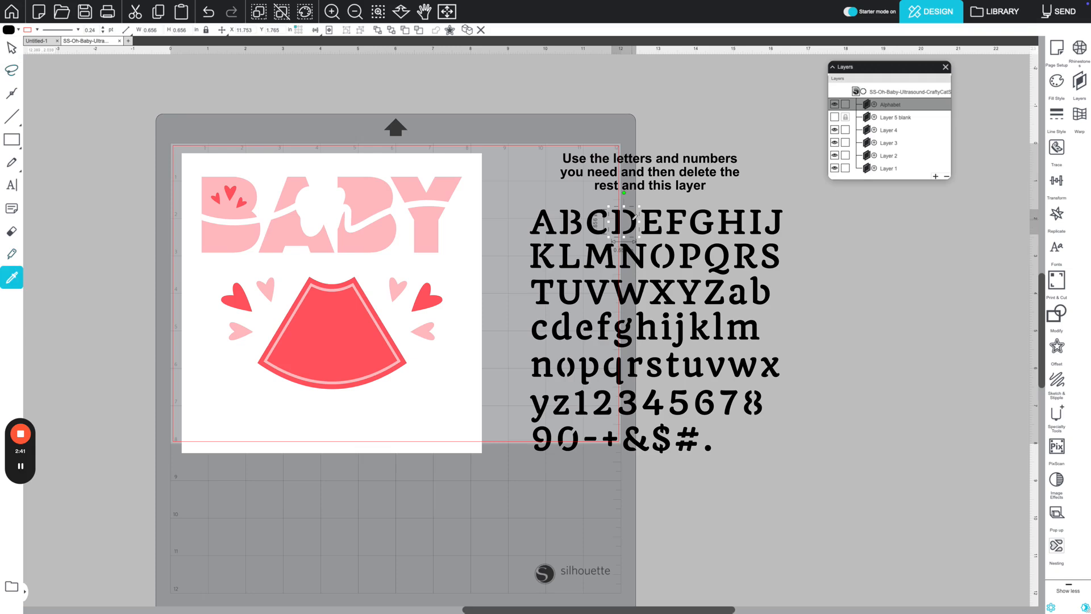
pyautogui.press('v')
pyautogui.press('i')
pyautogui.rightClick(629, 214)
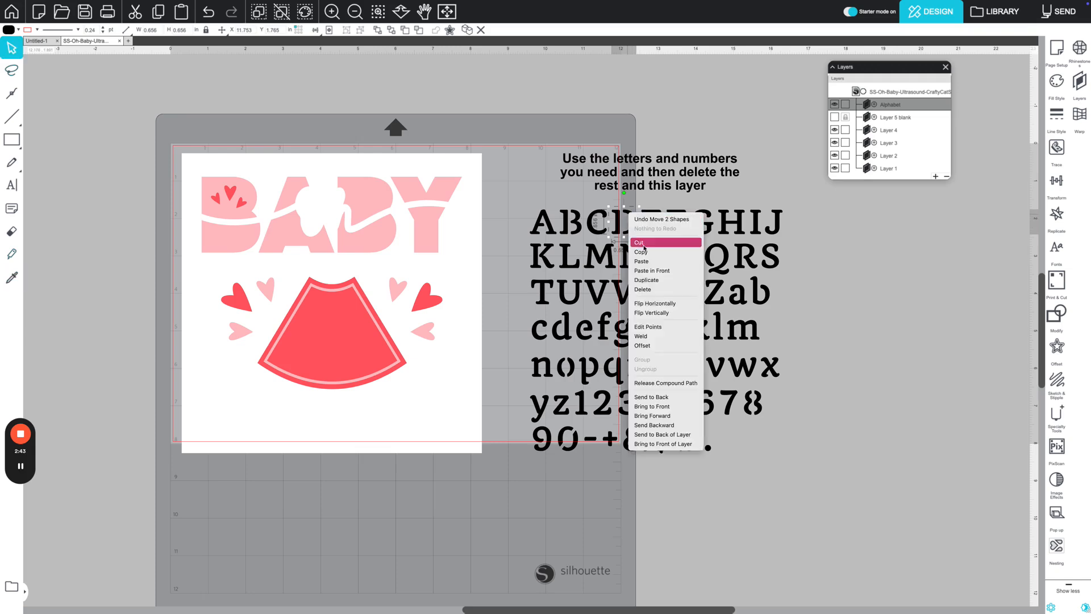
pyautogui.click(616, 233)
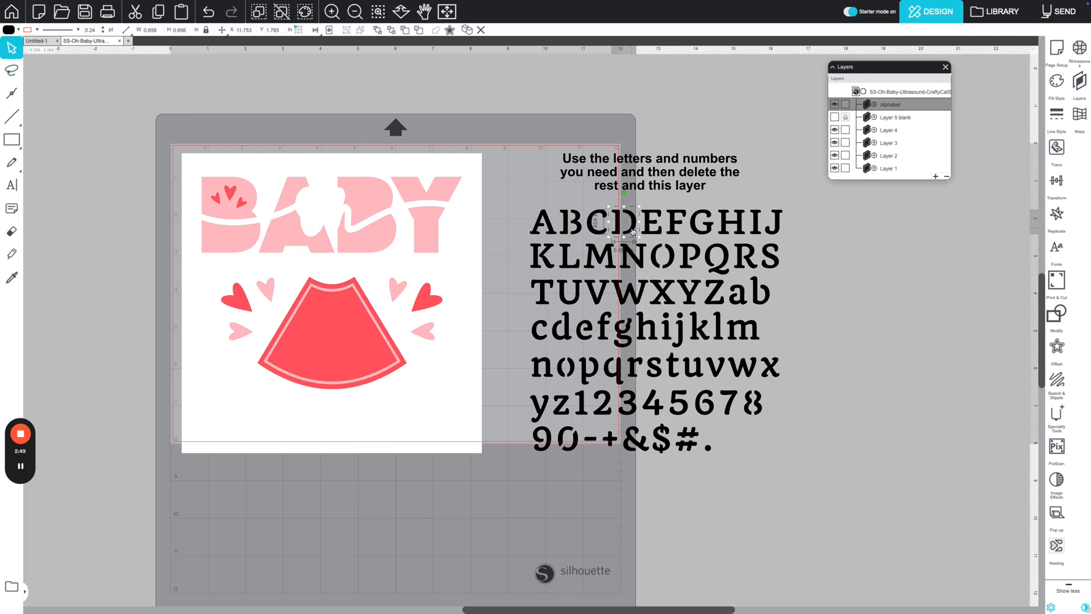
# Paste a copy of the letter D and give it the white fill picked from the Layer 4 background.
pyautogui.click(425, 387)
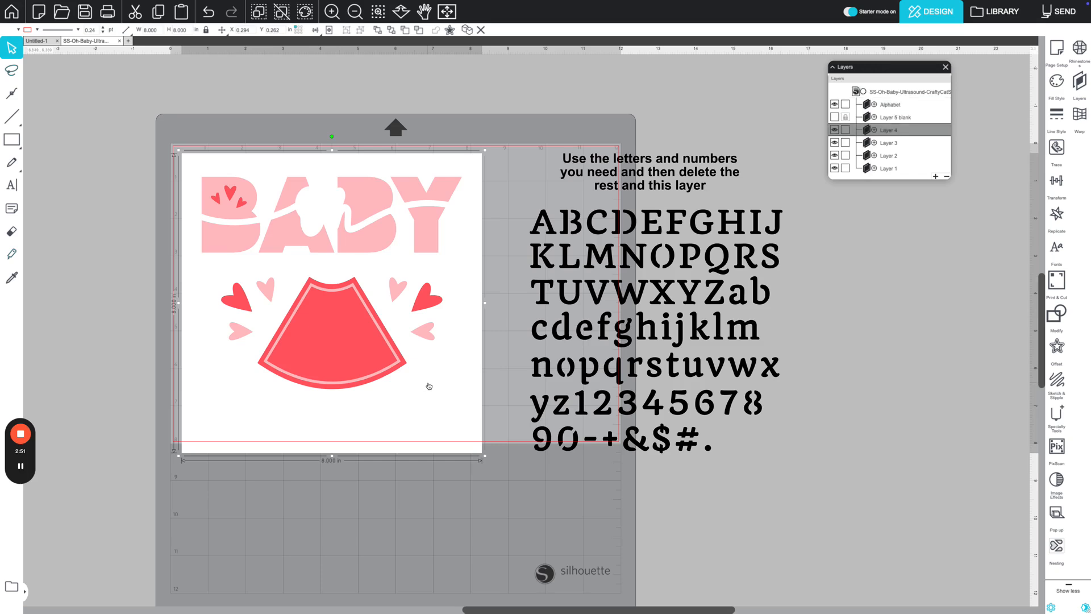
pyautogui.hscroll(-1, 411, 396)
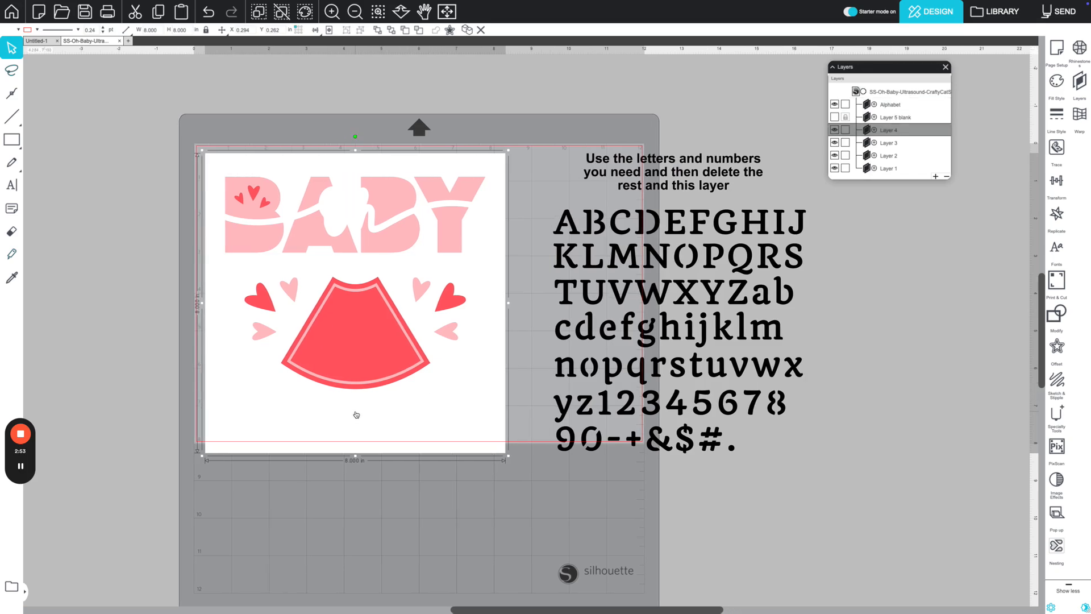
pyautogui.hotkey('ctrl', 'v')
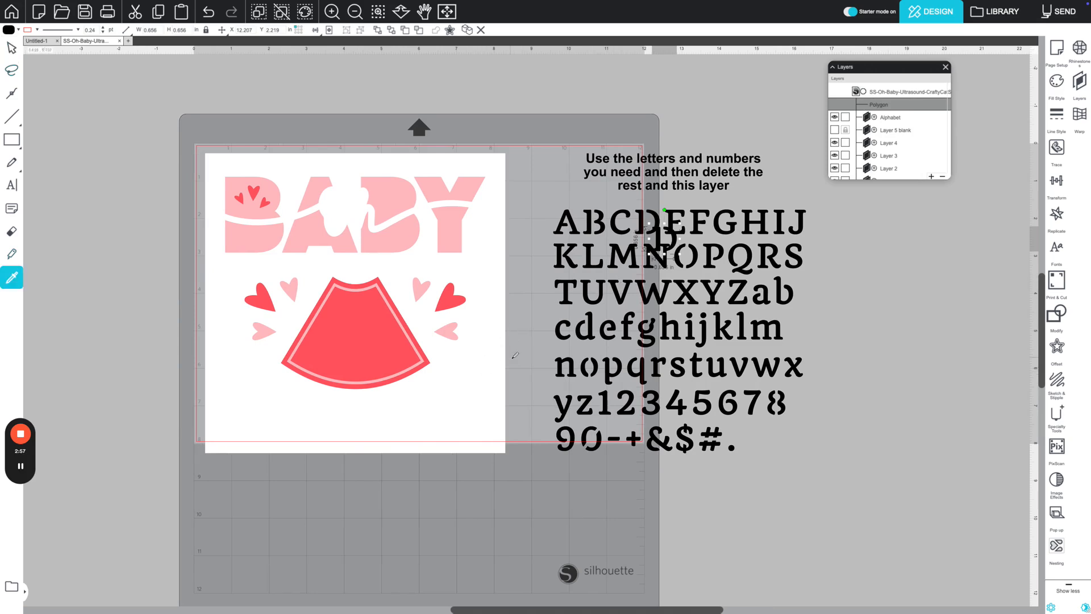
pyautogui.keyDown('ctrl'); pyautogui.click(489, 361); pyautogui.keyUp('ctrl')
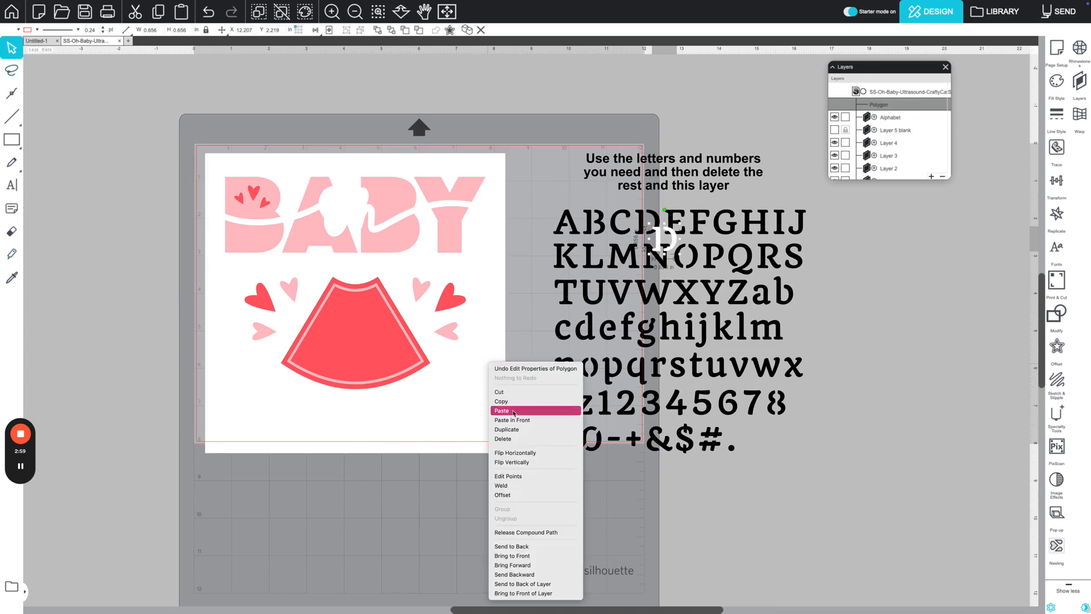
# Move the white D copy onto the empty mat area below the artwork's lower corner, beside the alphabet.
pyautogui.click(674, 243)
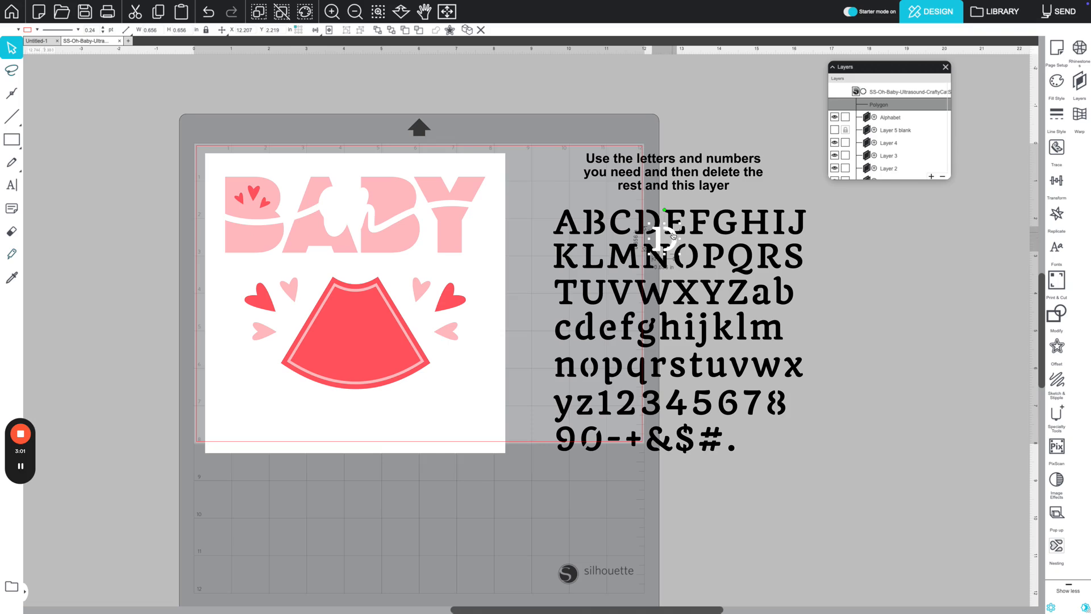
pyautogui.moveTo(673, 235); pyautogui.dragTo(534, 486)
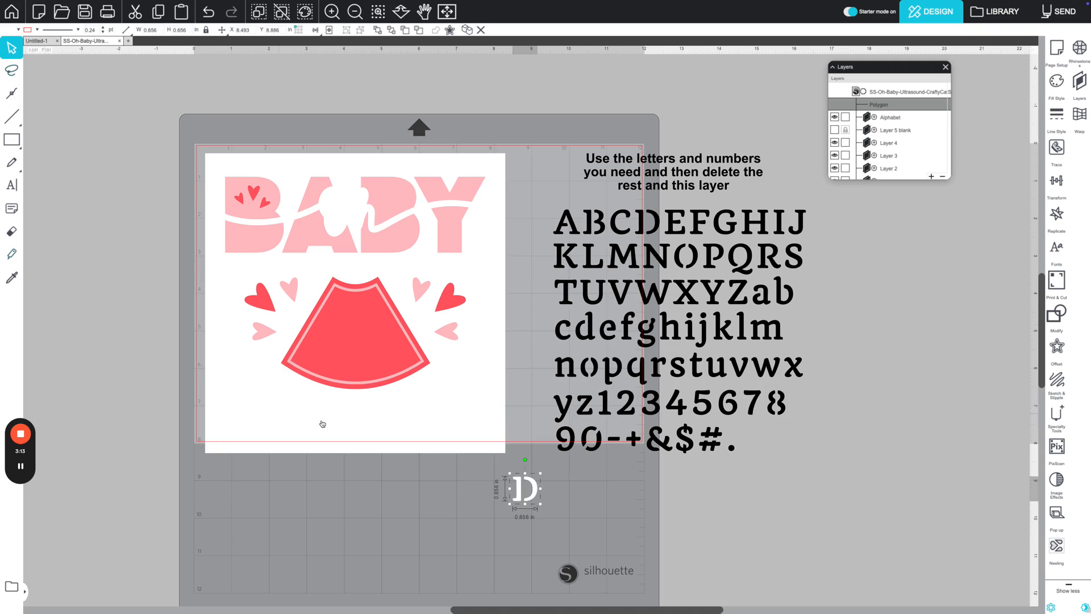
pyautogui.moveTo(533, 495); pyautogui.dragTo(557, 482)
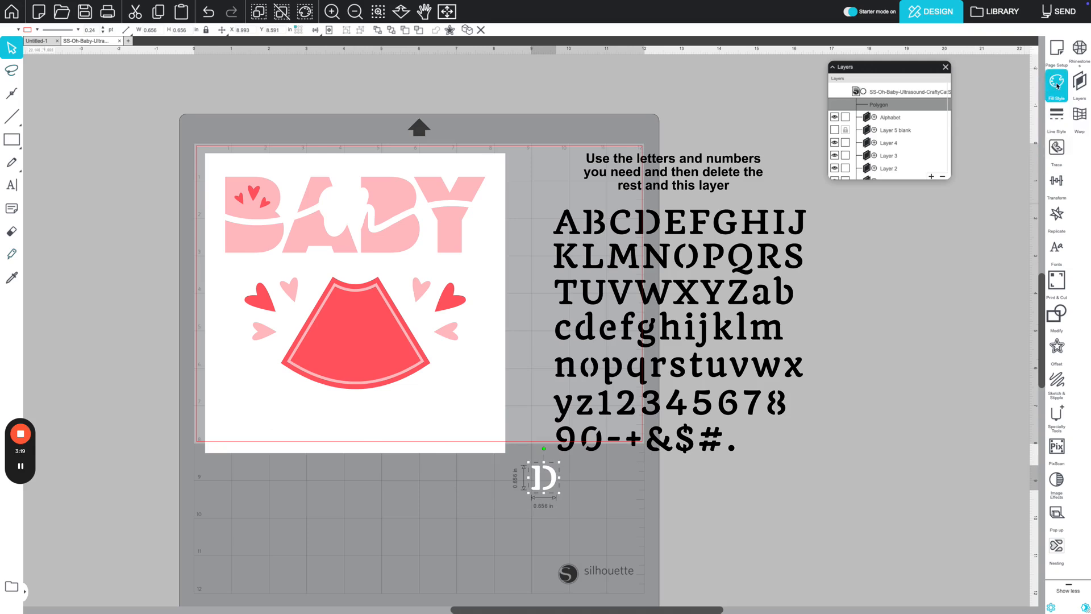
# Fill the D copy with purple B226FE and move it to the lower-left blank area of the white background.
pyautogui.click(1057, 85)
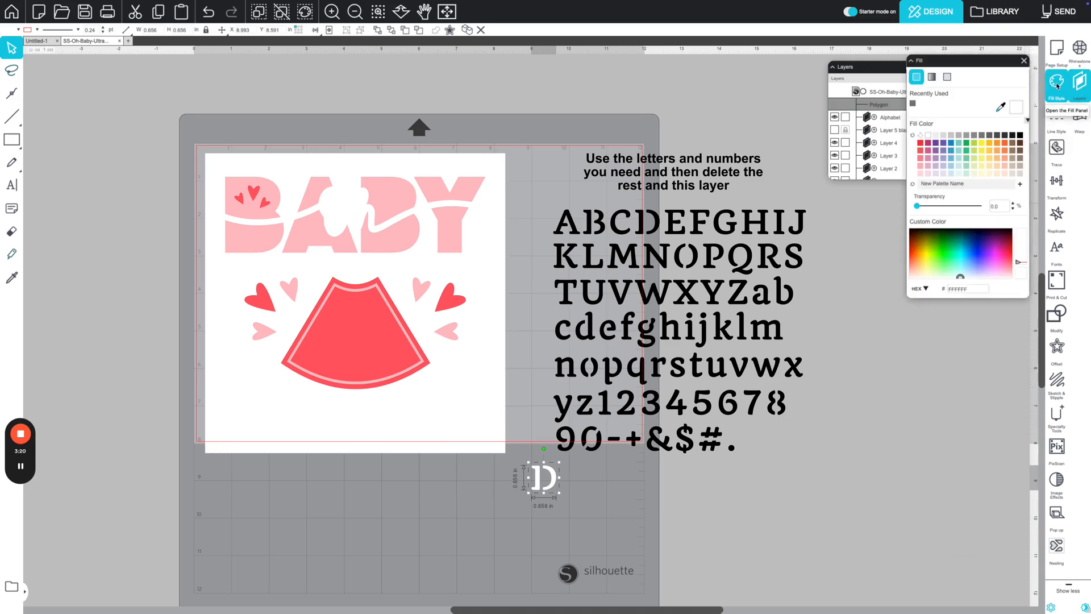
pyautogui.click(988, 259)
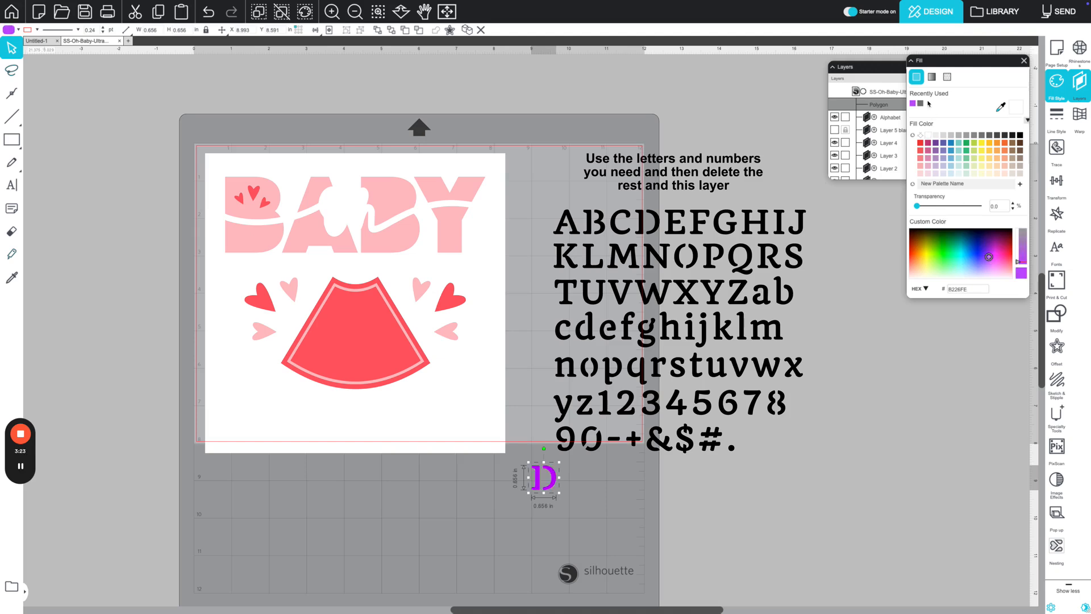
pyautogui.click(1024, 60)
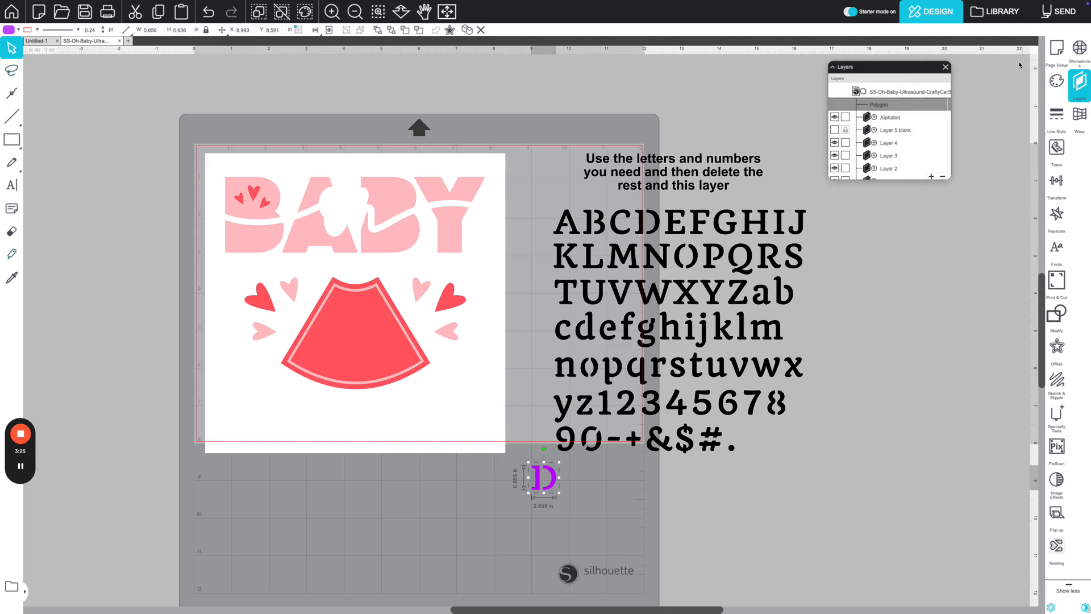
pyautogui.moveTo(552, 486); pyautogui.dragTo(267, 423)
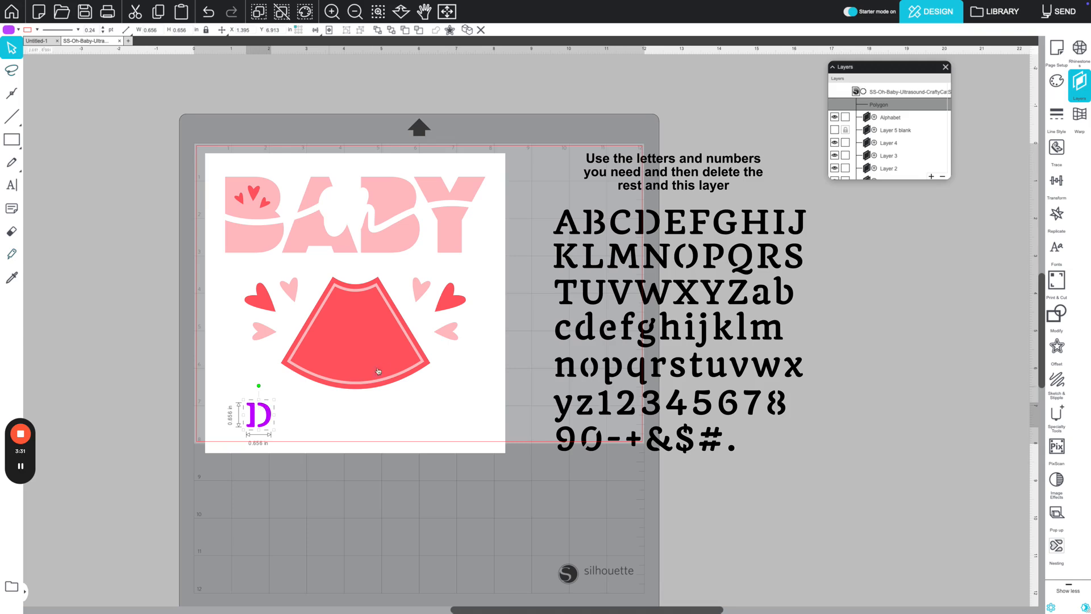
# Copy the capital U from the alphabet set, paste it, and place the black copy just after the purple D.
pyautogui.click(592, 300)
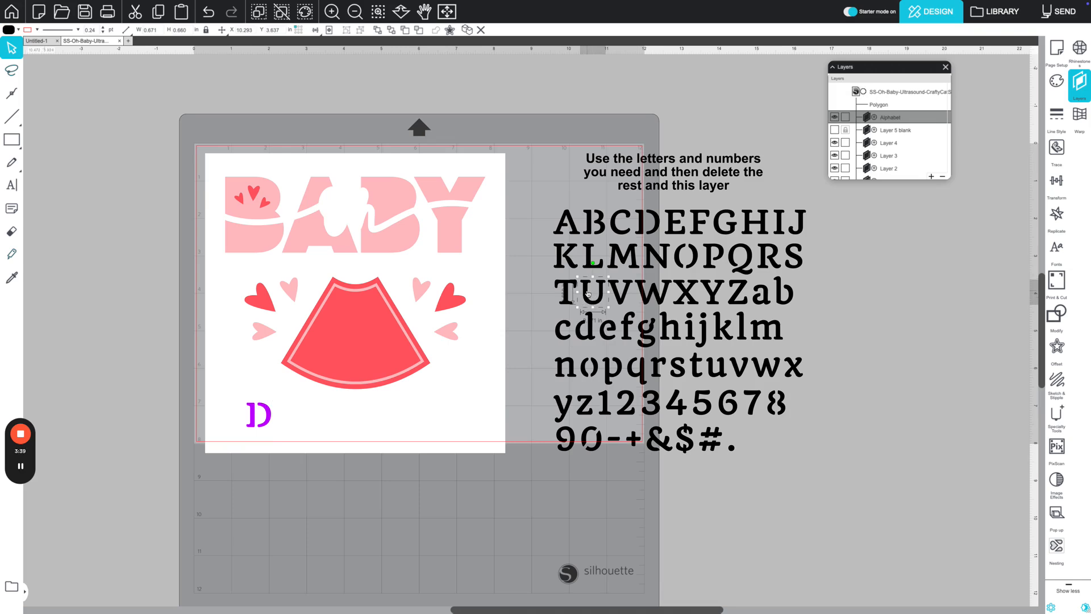
pyautogui.rightClick(588, 293)
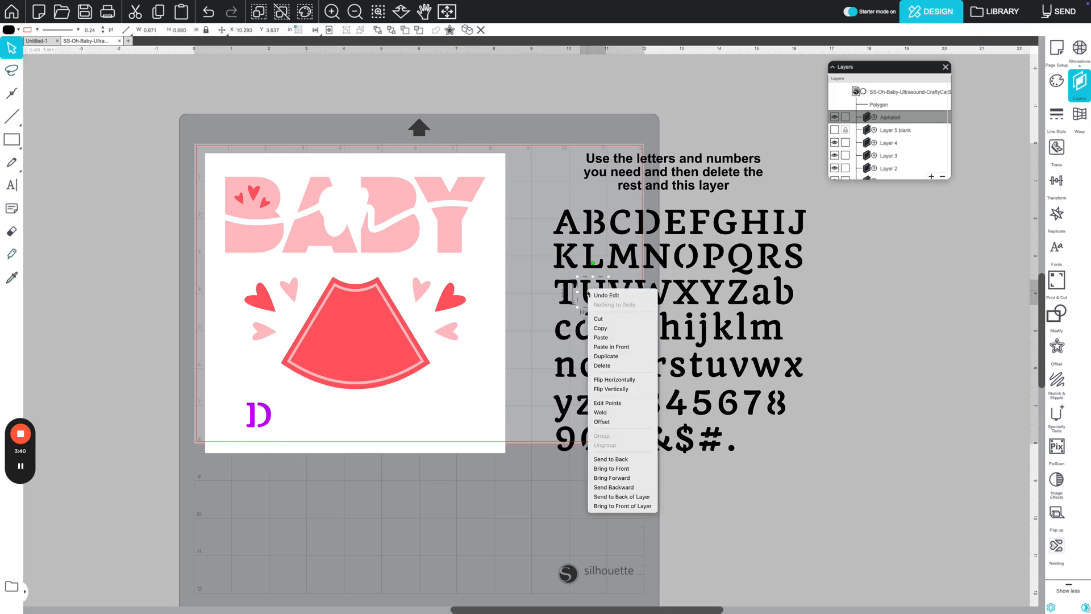
pyautogui.click(625, 328)
pyautogui.rightClick(322, 409)
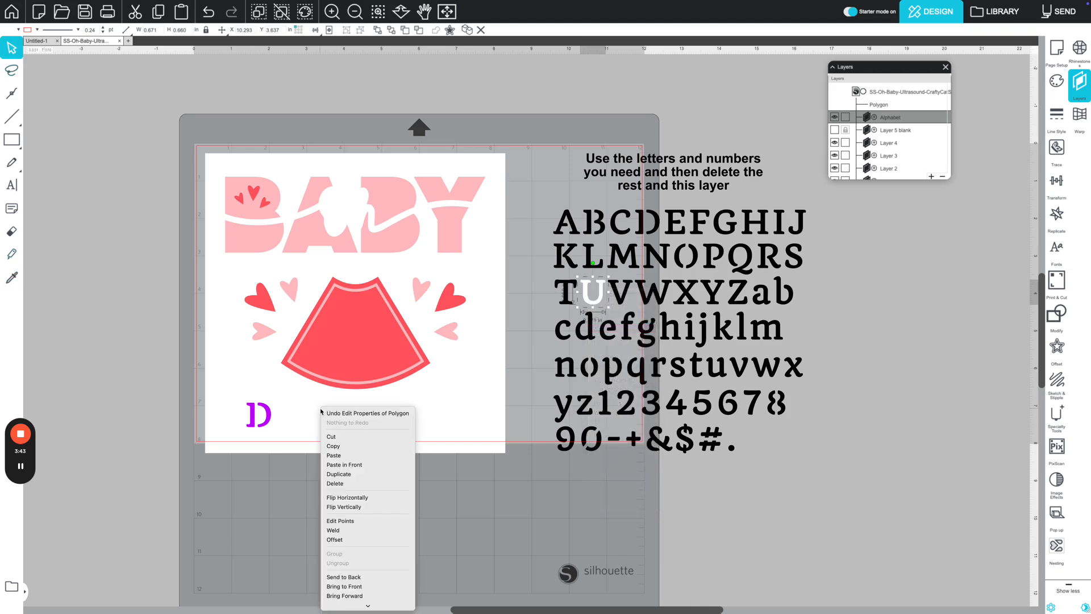
pyautogui.click(352, 458)
pyautogui.moveTo(604, 316); pyautogui.dragTo(302, 415)
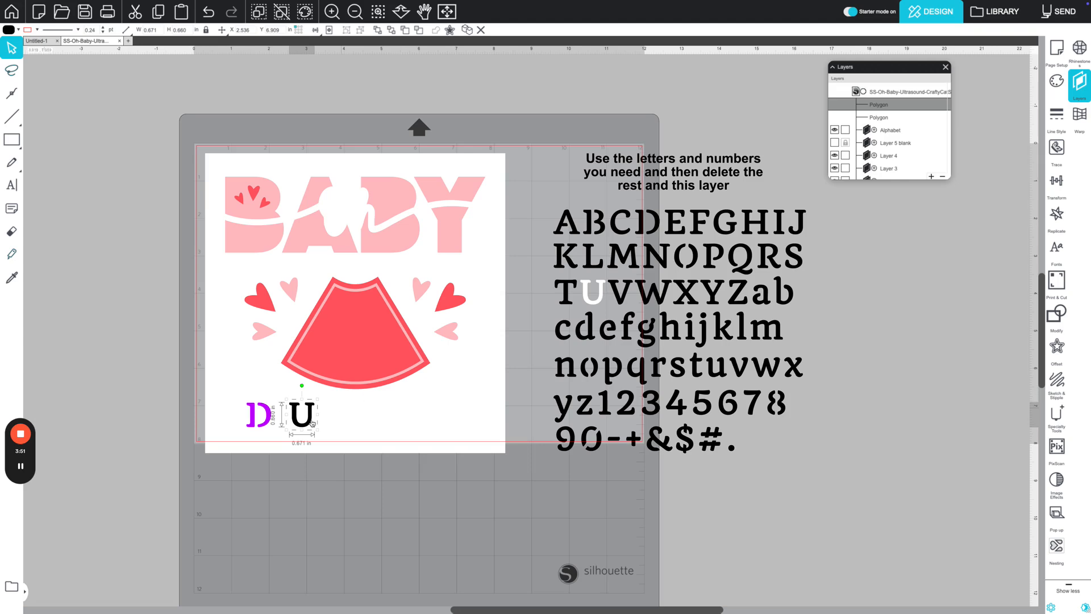
pyautogui.moveTo(307, 421); pyautogui.dragTo(297, 420)
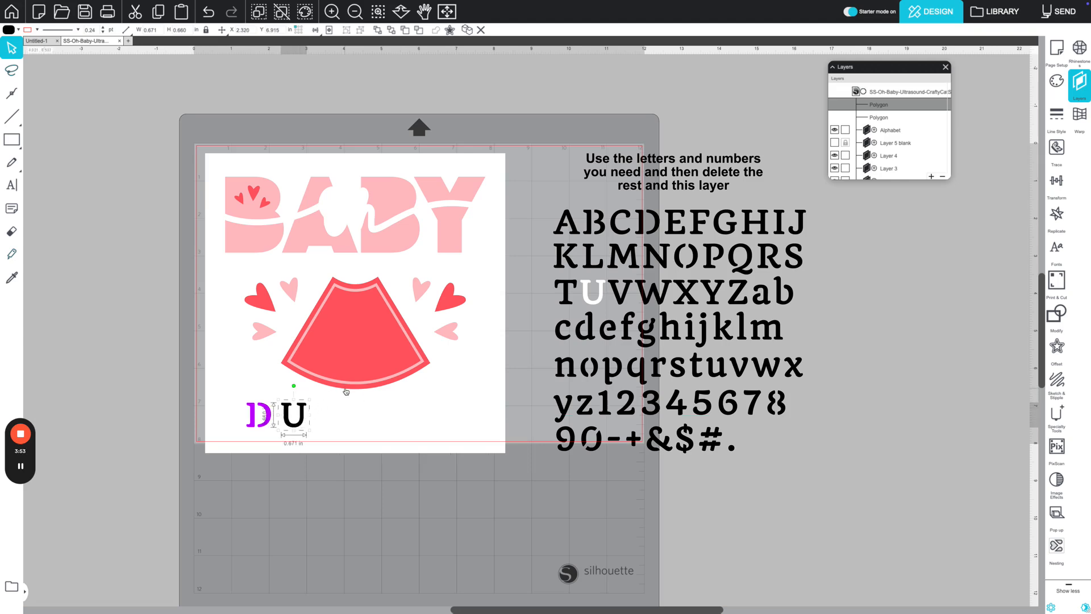
# Copy and paste the capital E from the alphabet set and place the copy after the U to spell DUE.
pyautogui.click(680, 222)
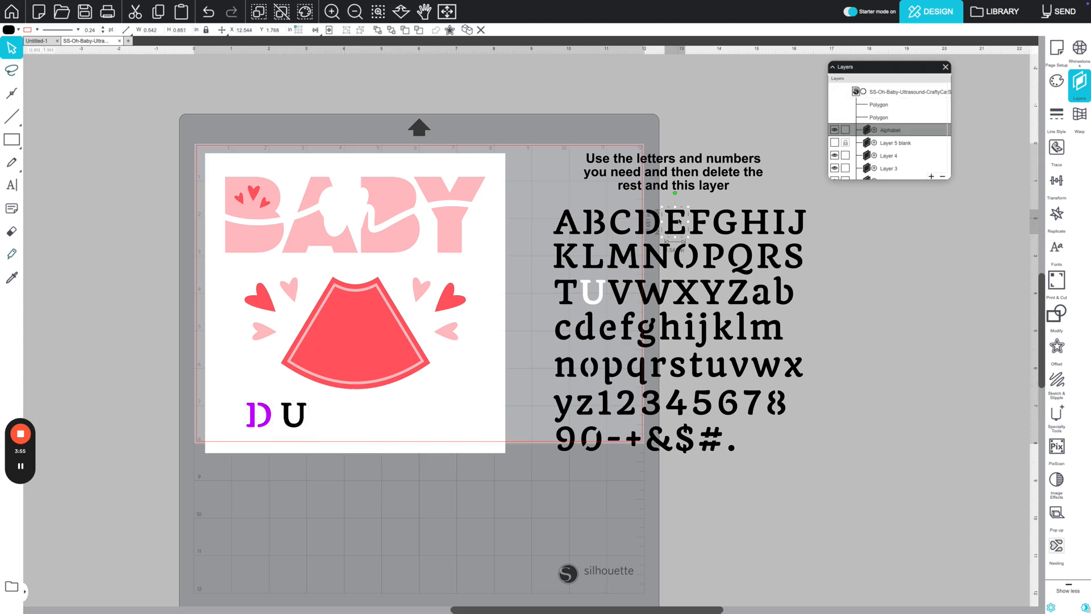
pyautogui.rightClick(678, 224)
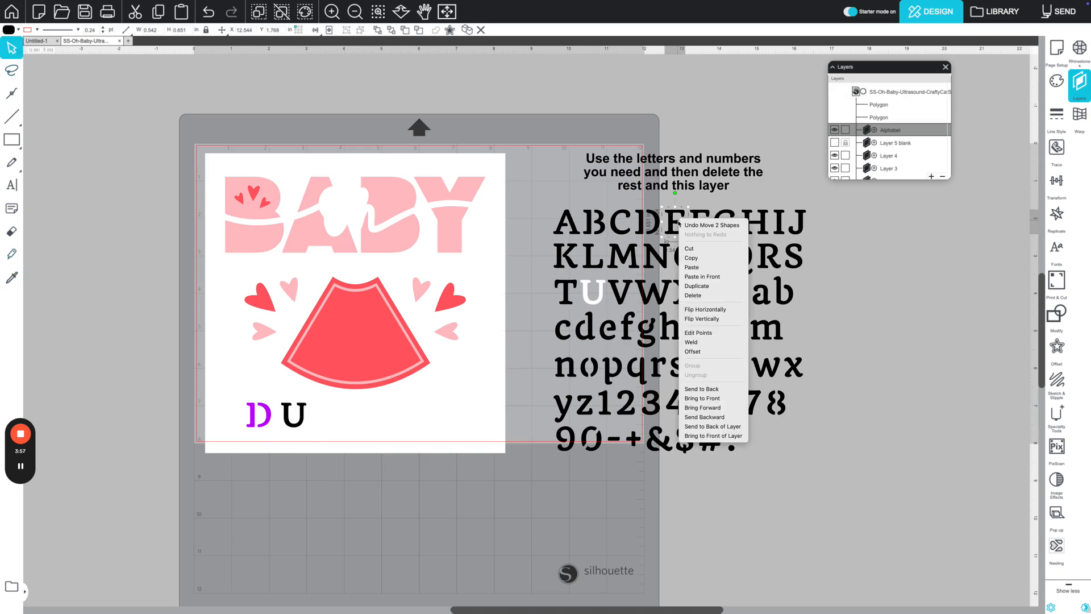
pyautogui.click(703, 256)
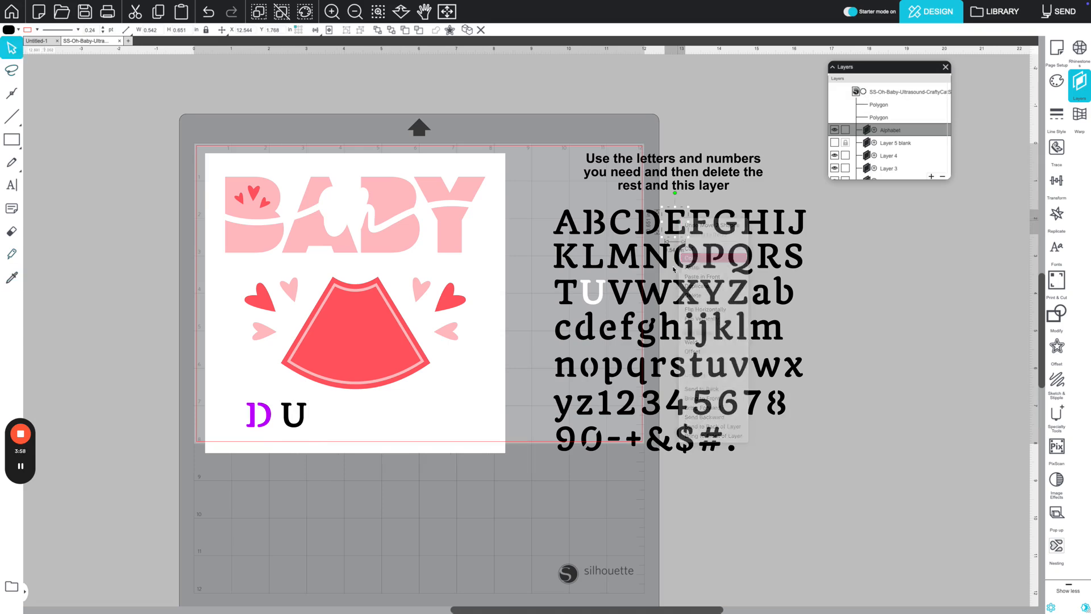
pyautogui.rightClick(368, 413)
pyautogui.click(385, 453)
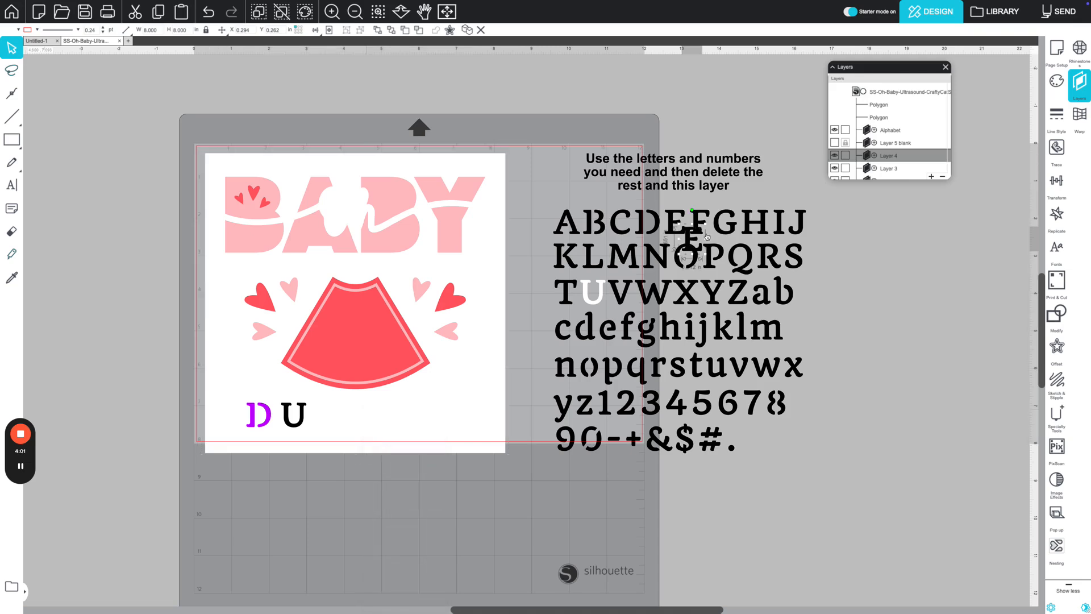
pyautogui.moveTo(693, 242); pyautogui.dragTo(311, 421)
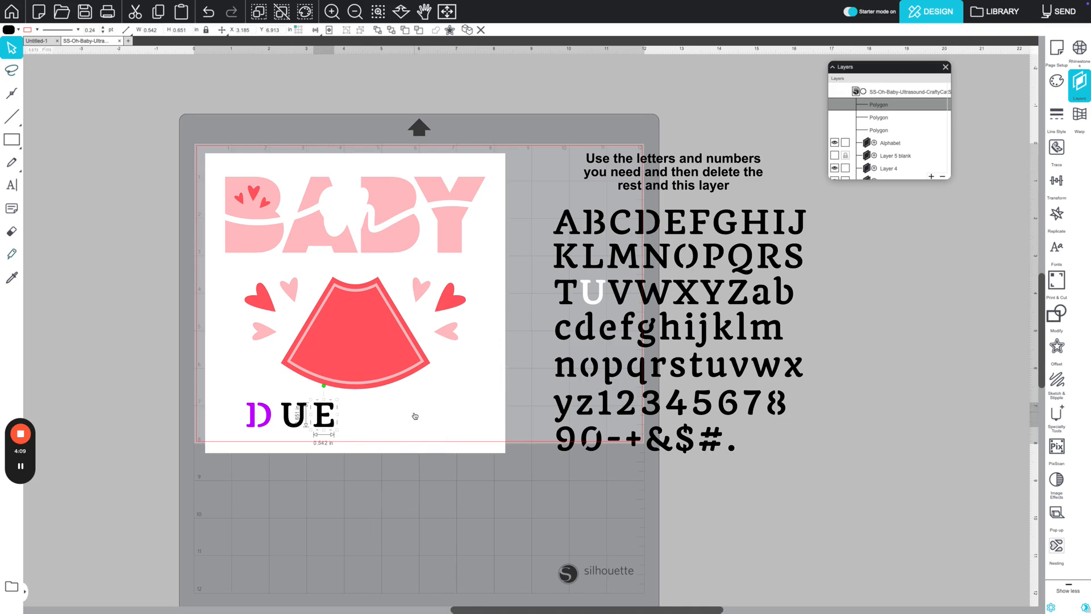
# Duplicate the number 5 and the period from the character set and place them after DUE, leaving a word gap.
pyautogui.click(703, 403)
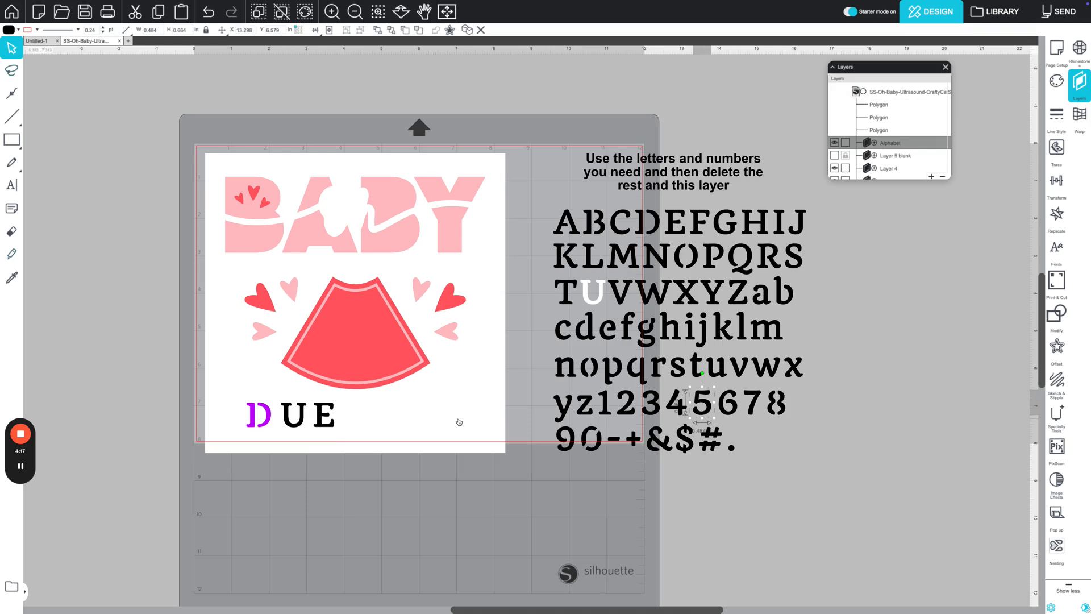
pyautogui.hotkey('ctrl', 'd')
pyautogui.moveTo(713, 418); pyautogui.dragTo(361, 411)
pyautogui.click(731, 447)
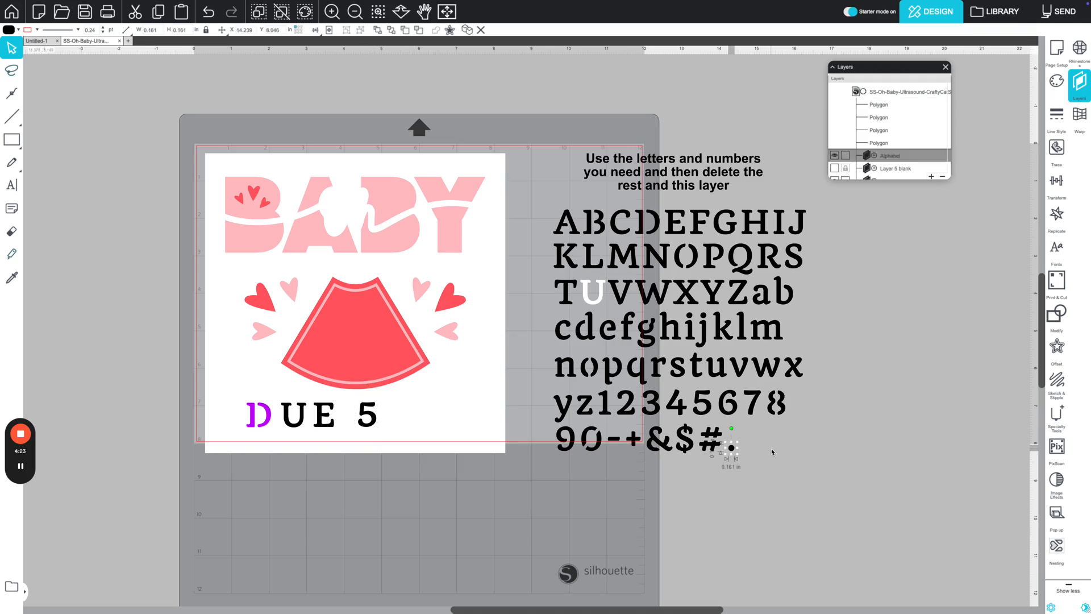
pyautogui.hotkey('ctrl', 'd')
pyautogui.moveTo(747, 464); pyautogui.dragTo(382, 422)
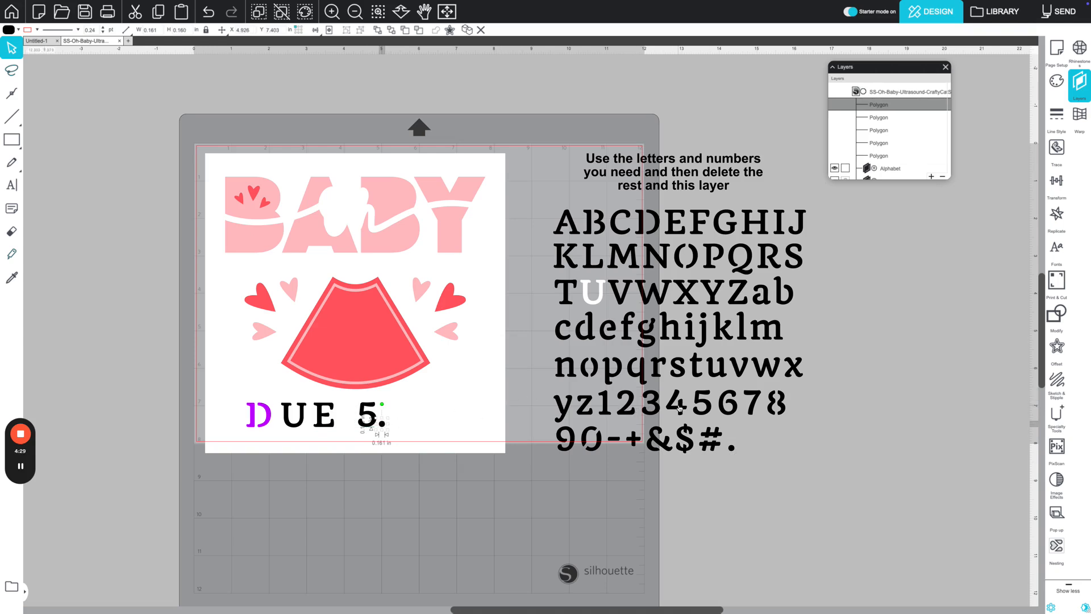
# Place copies of 1, a period, 2 and 5 after the first period to complete the date 5.1.25.
pyautogui.click(608, 415)
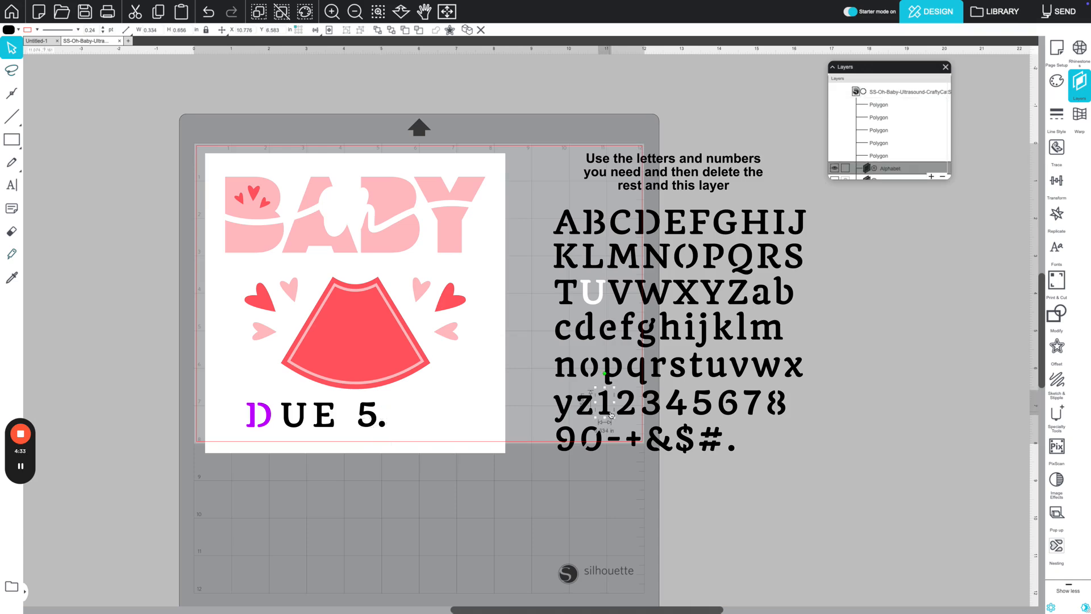
pyautogui.moveTo(608, 412); pyautogui.dragTo(399, 423)
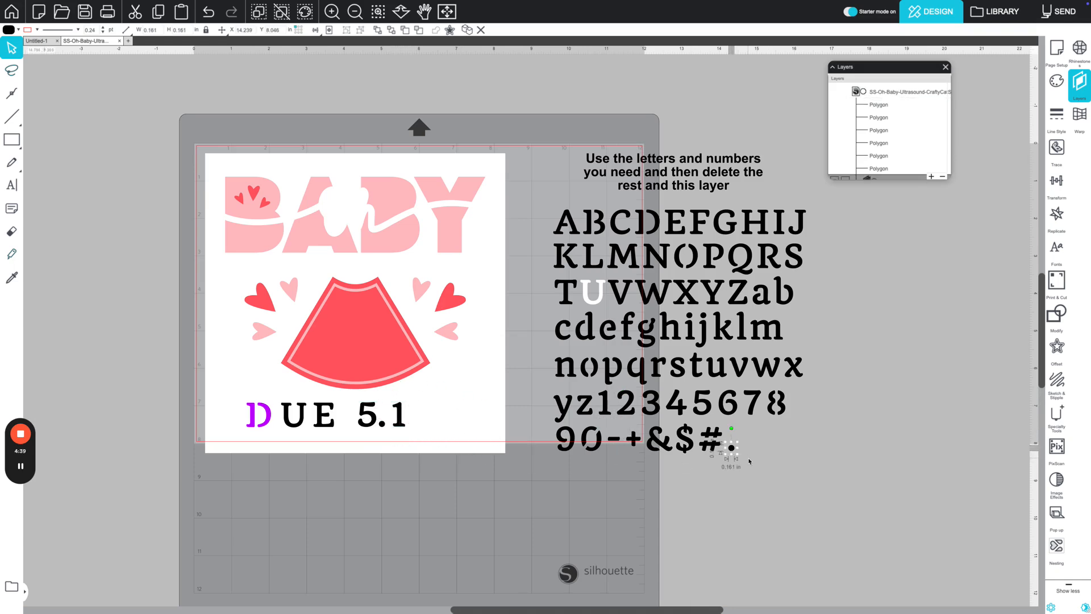
pyautogui.moveTo(735, 453); pyautogui.dragTo(418, 426)
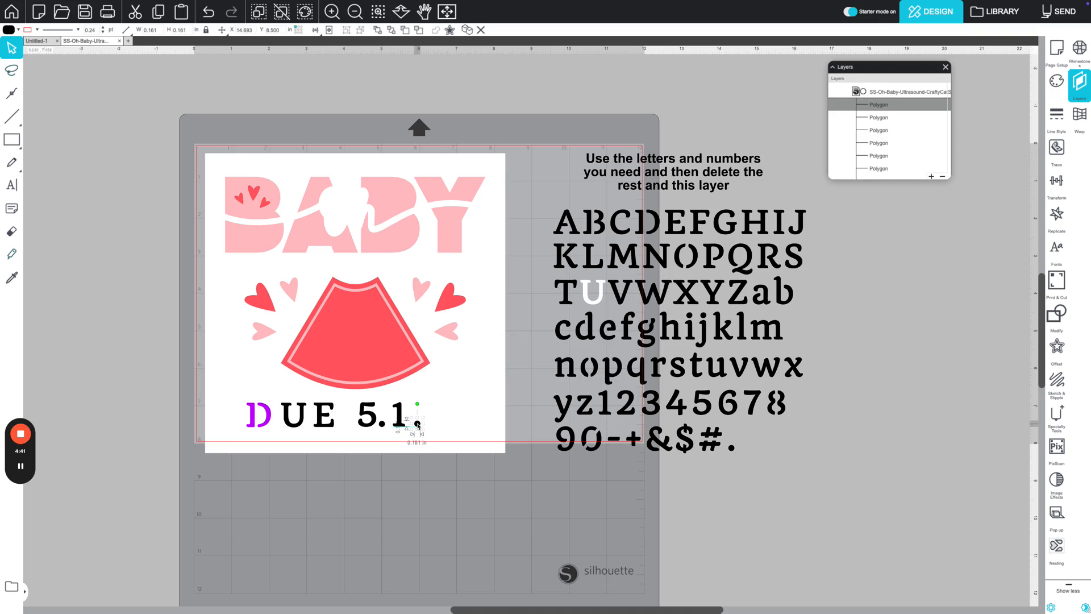
pyautogui.click(629, 409)
pyautogui.moveTo(632, 410); pyautogui.dragTo(443, 416)
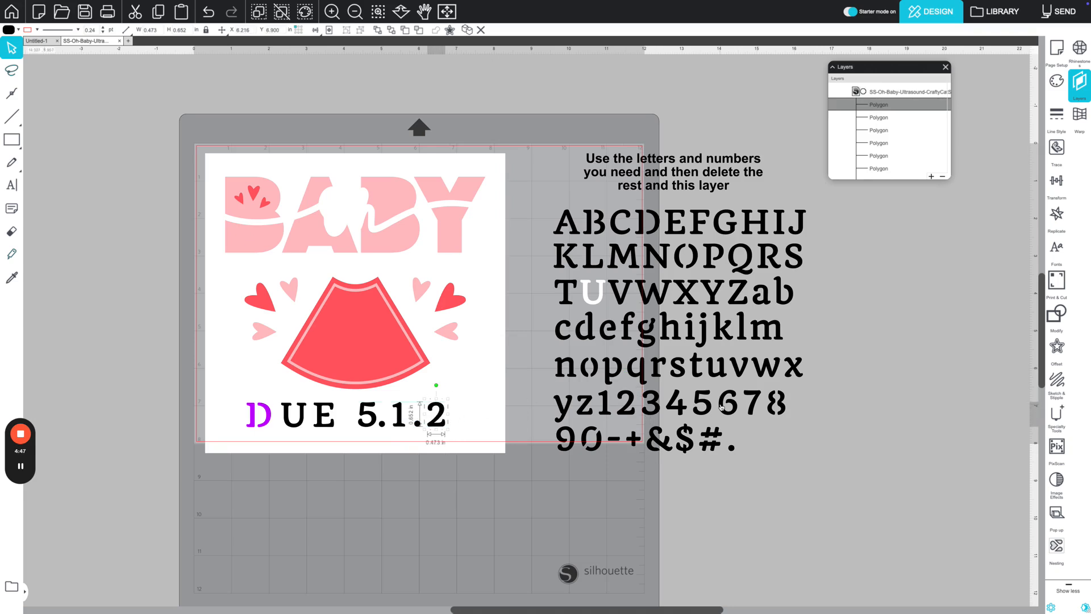
pyautogui.moveTo(710, 406); pyautogui.dragTo(460, 424)
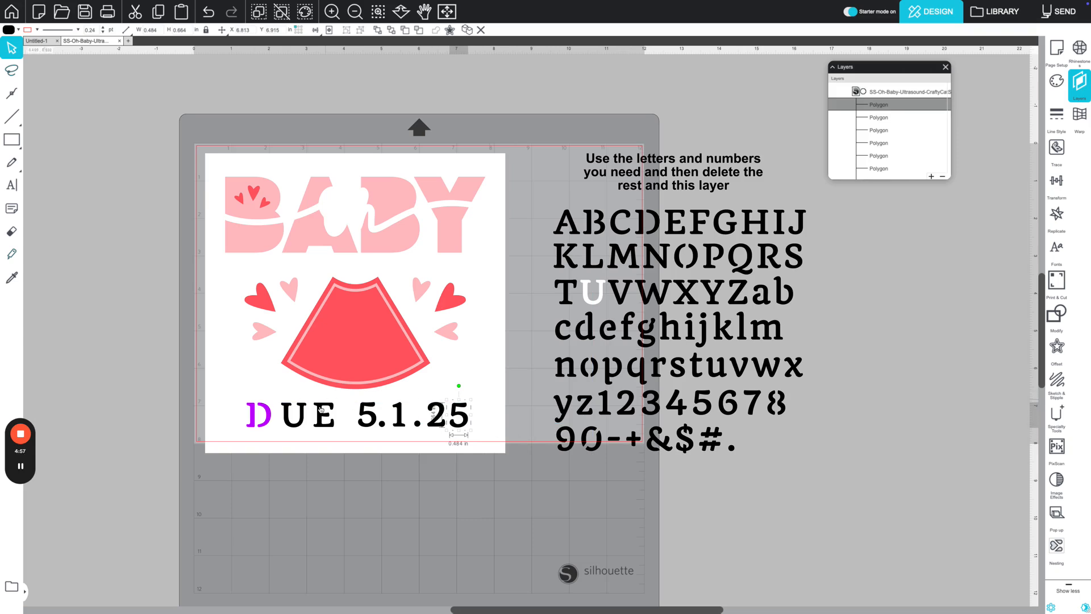
# Tighten the spacing of the letters in DUE by hand and try box-selecting the three letters.
pyautogui.moveTo(269, 418); pyautogui.dragTo(310, 425)
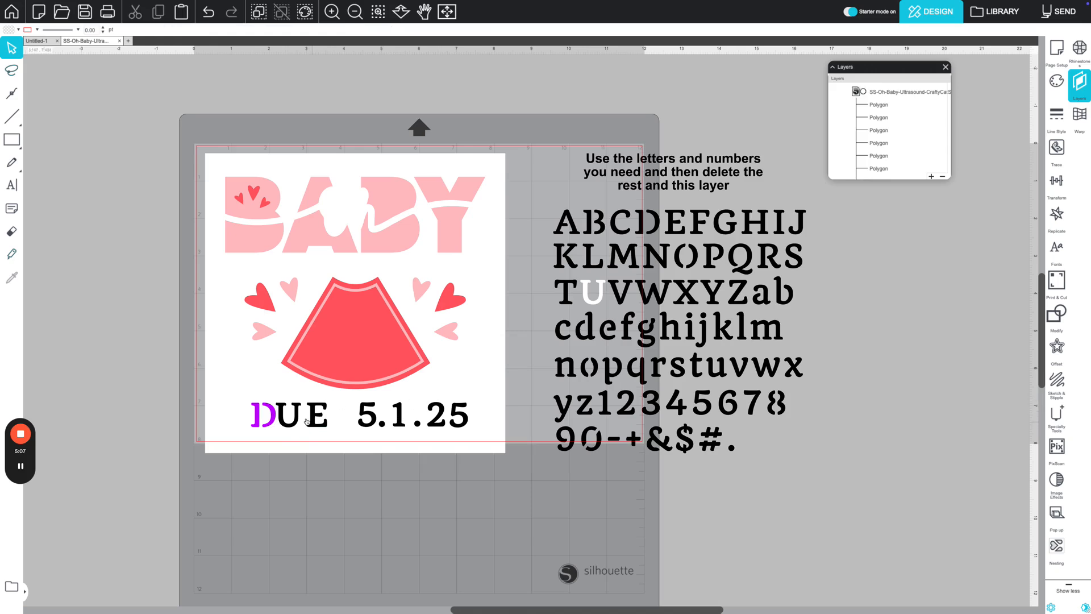
pyautogui.click(234, 378)
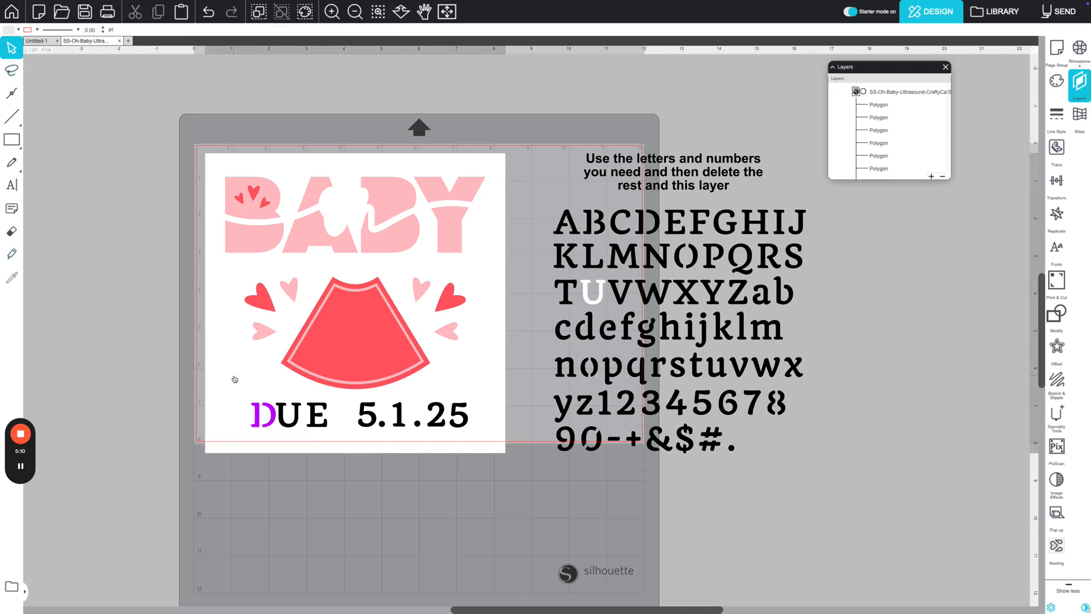
pyautogui.doubleClick(272, 410)
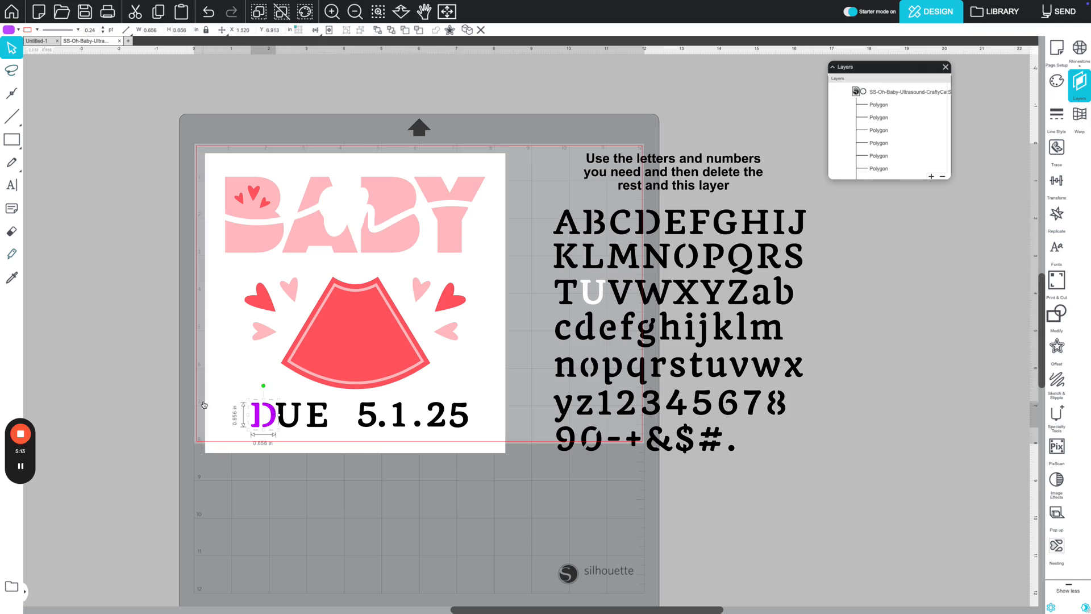
pyautogui.moveTo(150, 390); pyautogui.dragTo(335, 433)
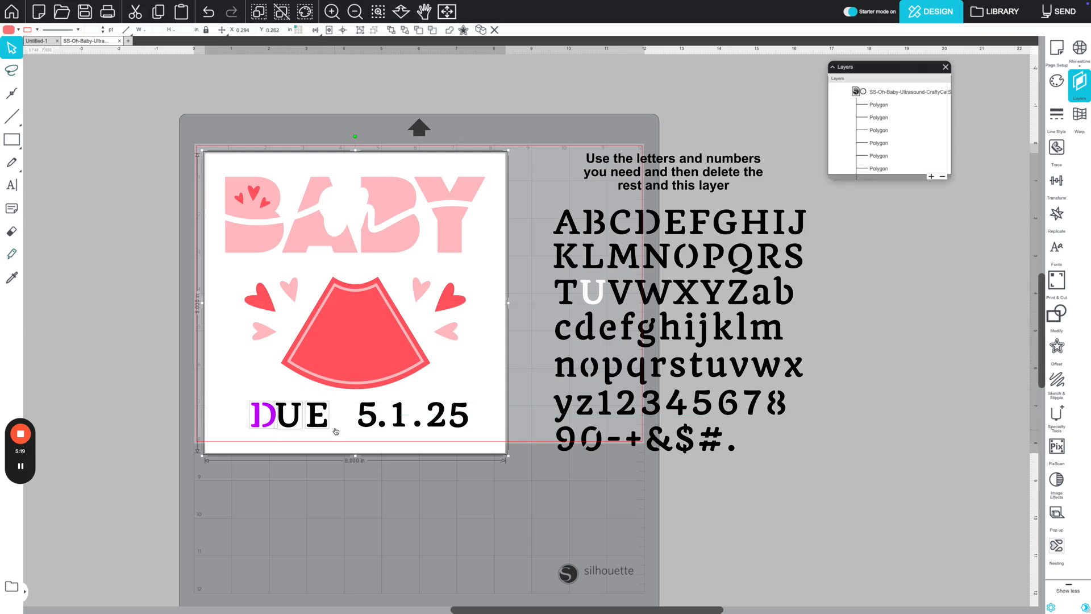
pyautogui.click(321, 474)
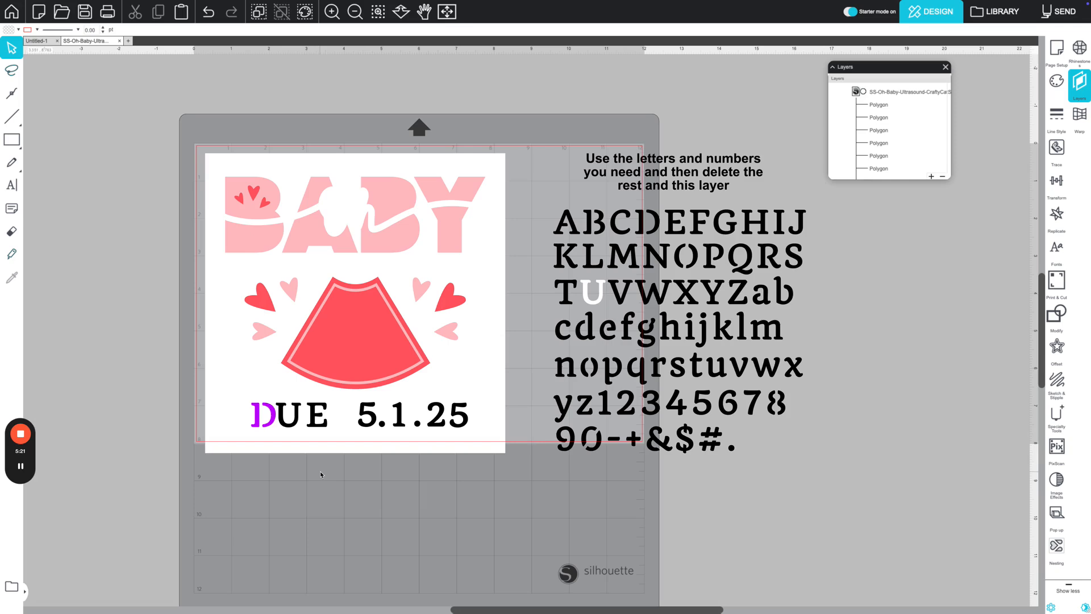
# Select the D, U and E together, align their bottom edges, and distribute them evenly horizontally.
pyautogui.click(272, 412)
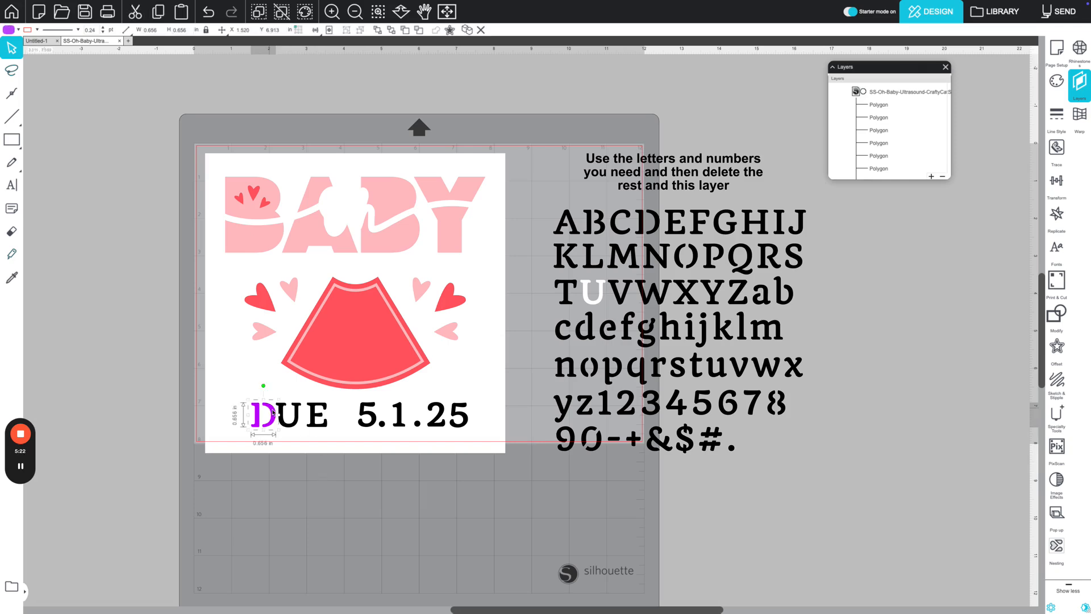
pyautogui.keyDown('shift'); pyautogui.click(295, 427); pyautogui.keyUp('shift')
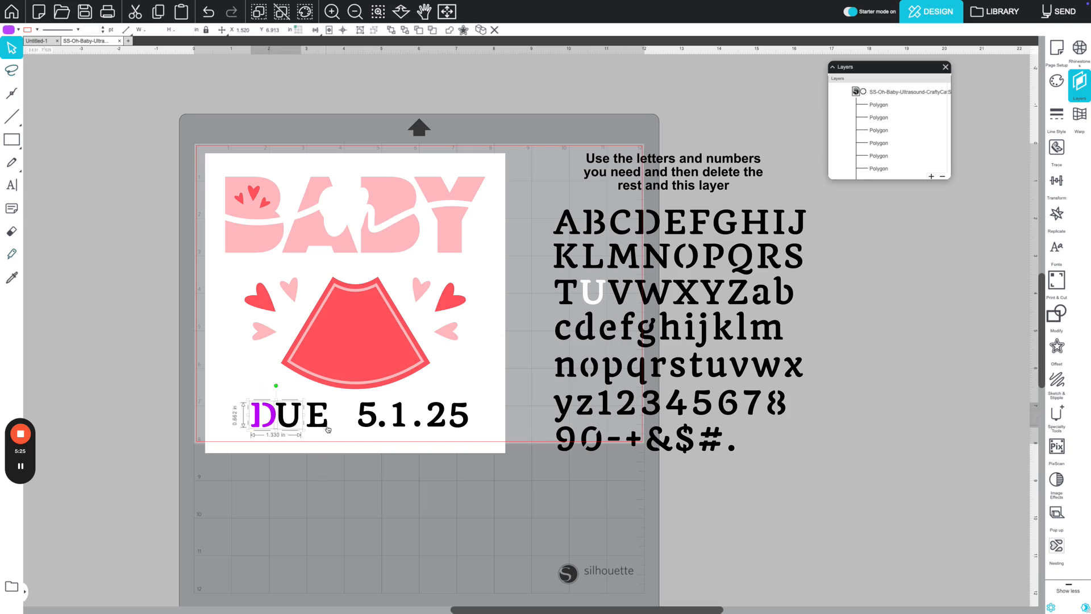
pyautogui.keyDown('shift'); pyautogui.click(325, 428); pyautogui.keyUp('shift')
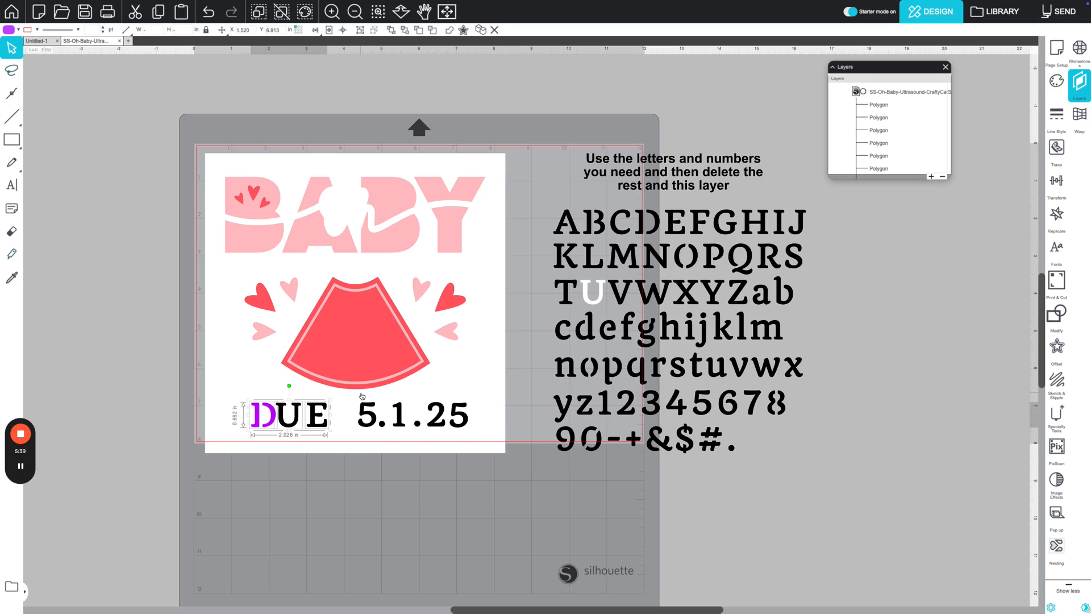
pyautogui.click(1056, 185)
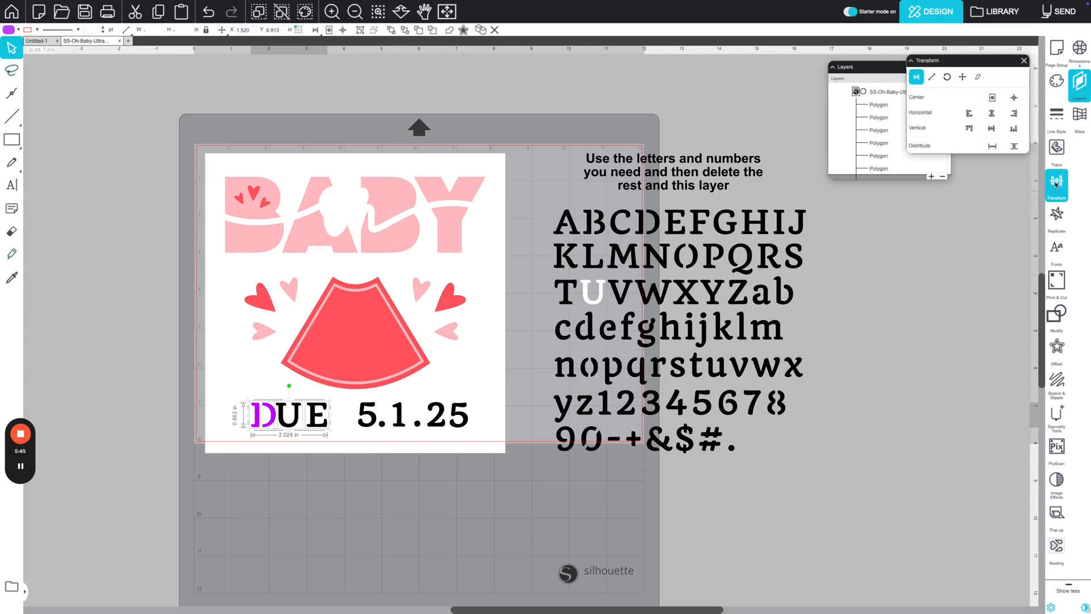
pyautogui.moveTo(969, 59); pyautogui.dragTo(878, 232)
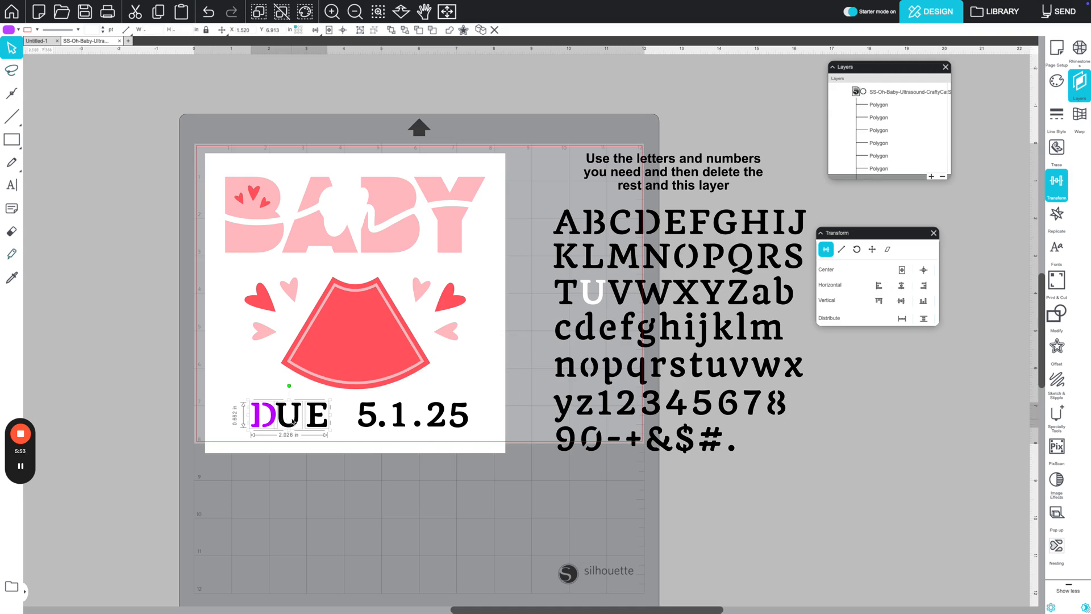
pyautogui.click(923, 304)
pyautogui.click(905, 320)
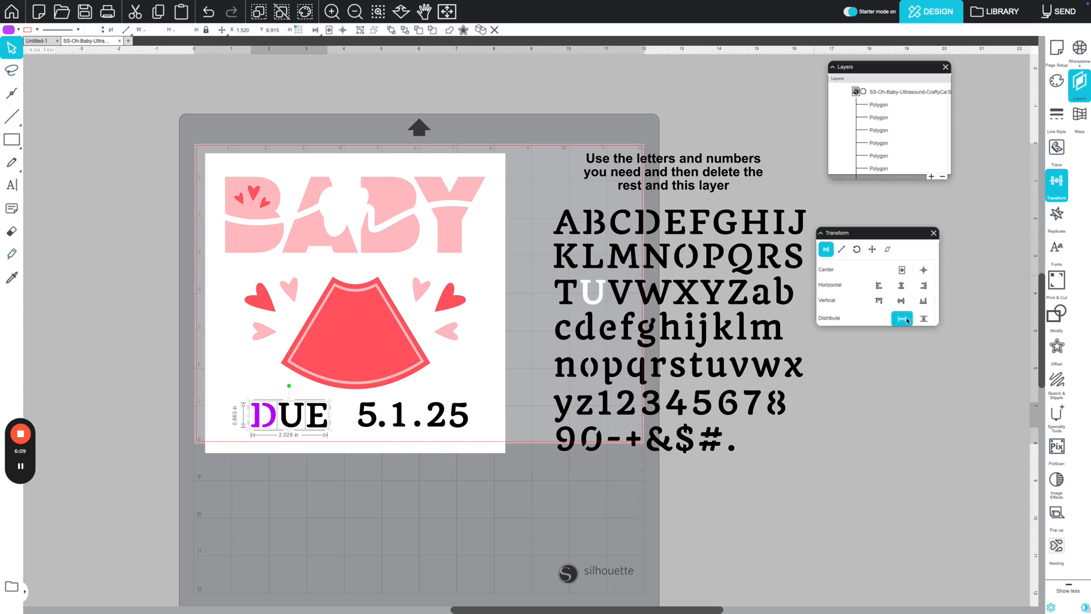
pyautogui.click(290, 424)
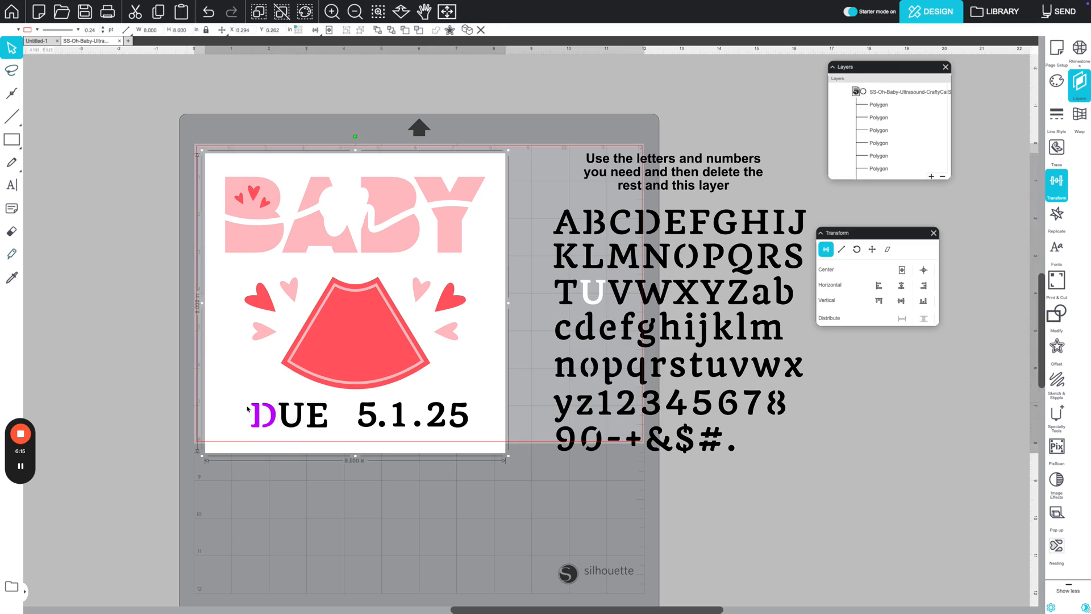
pyautogui.click(265, 415)
pyautogui.keyDown('shift'); pyautogui.click(293, 422); pyautogui.keyUp('shift')
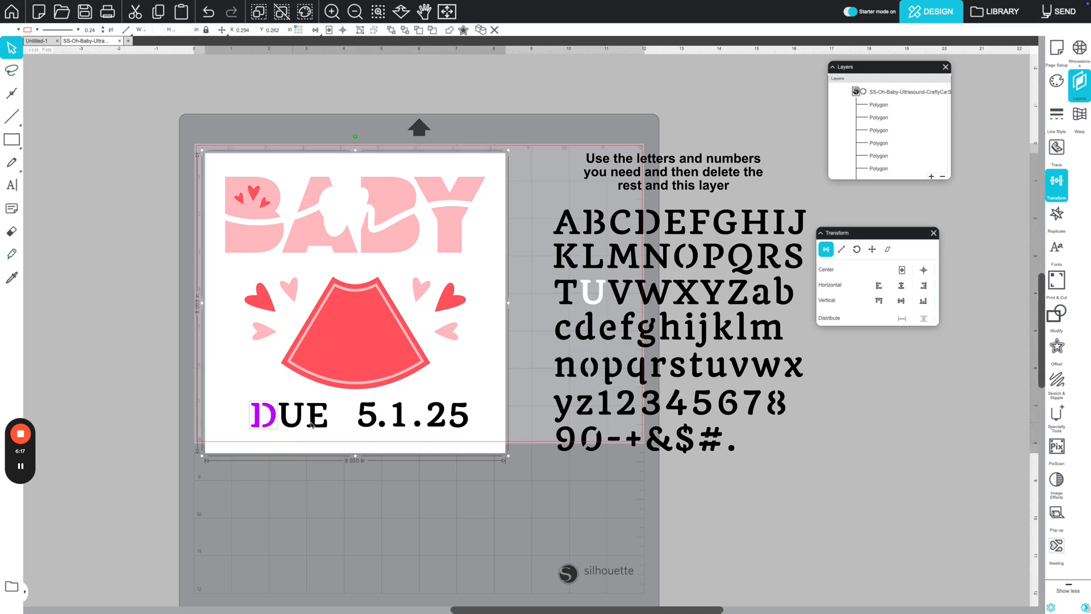
pyautogui.click(117, 399)
# Select all the characters of the date 5.1.25 together and align them along their bottom edges.
pyautogui.click(370, 425)
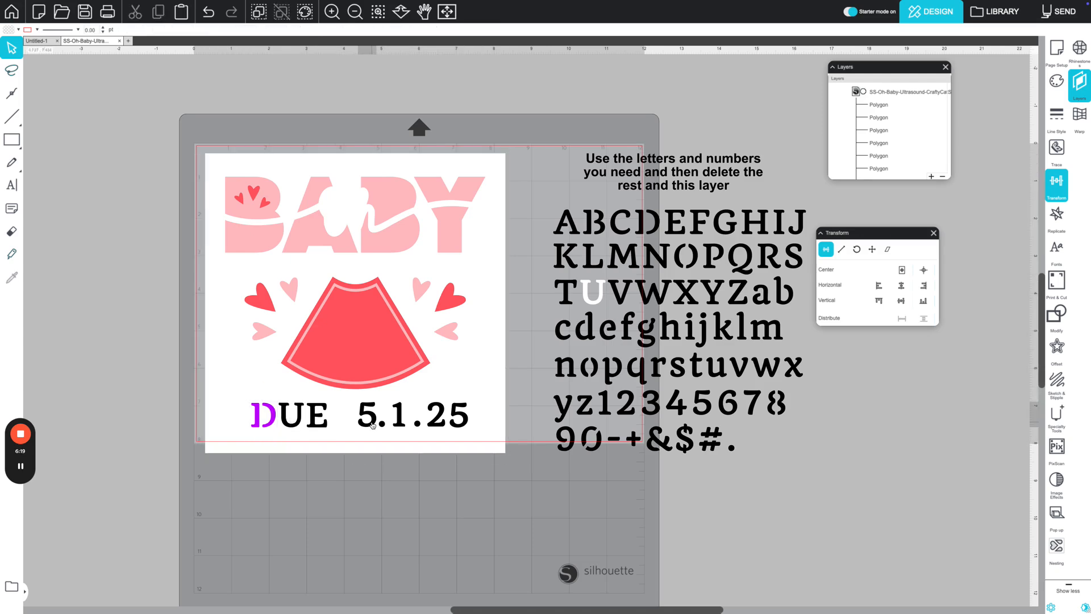
pyautogui.keyDown('shift'); pyautogui.click(383, 425); pyautogui.keyUp('shift')
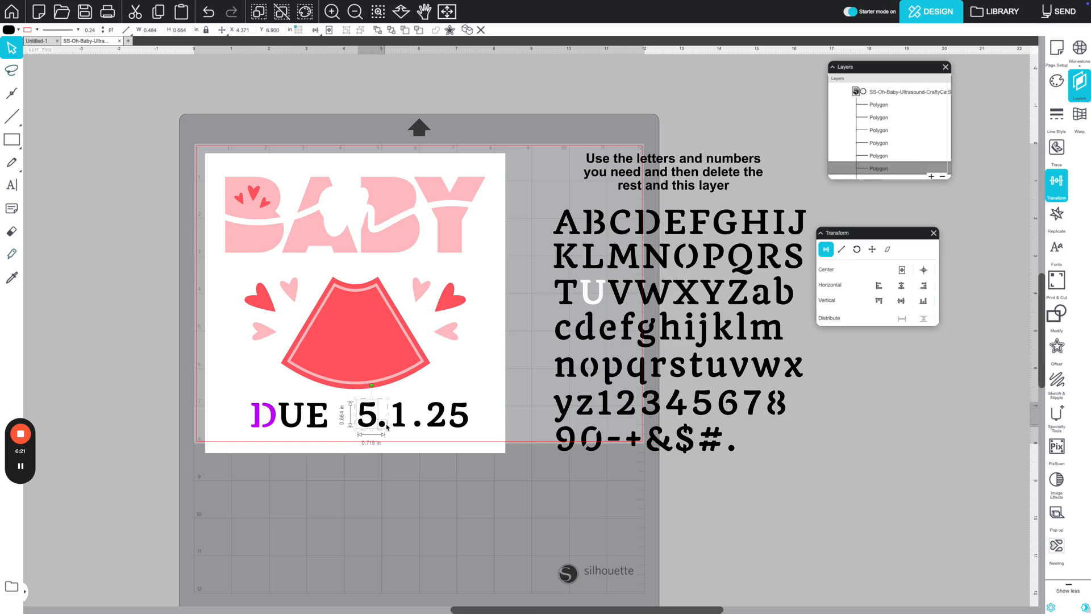
pyautogui.keyDown('shift'); pyautogui.click(400, 421); pyautogui.keyUp('shift')
pyautogui.keyDown('shift'); pyautogui.click(415, 425); pyautogui.keyUp('shift')
pyautogui.keyDown('shift'); pyautogui.click(437, 428); pyautogui.keyUp('shift')
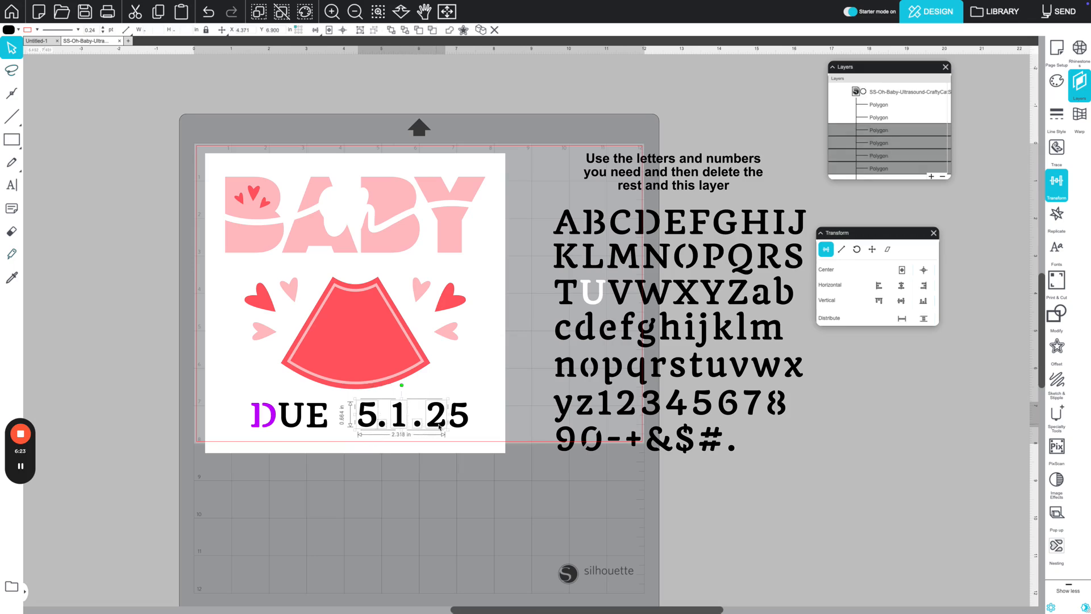
pyautogui.keyDown('shift'); pyautogui.click(466, 425); pyautogui.keyUp('shift')
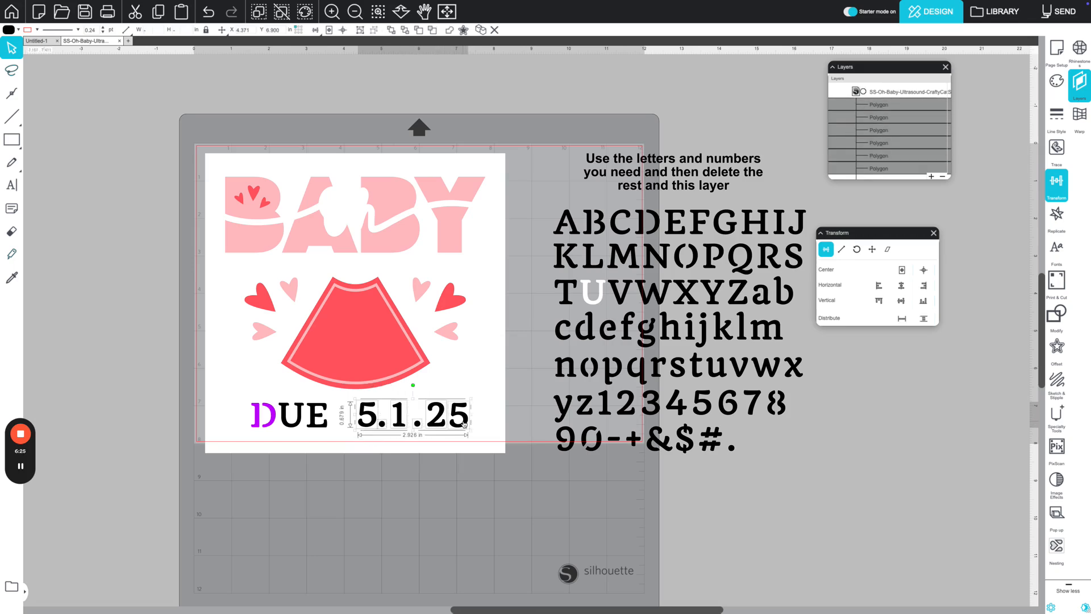
pyautogui.click(921, 302)
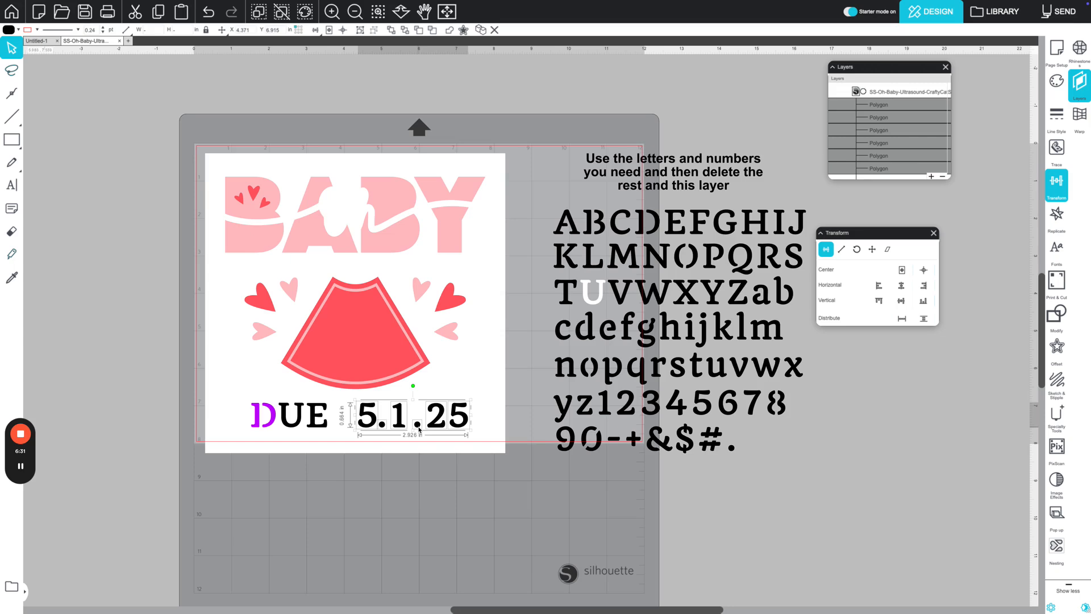
pyautogui.click(902, 303)
pyautogui.click(925, 305)
# Place a lowercase y from the character set after the date and align it with all the date characters along their bottom edges.
pyautogui.click(564, 412)
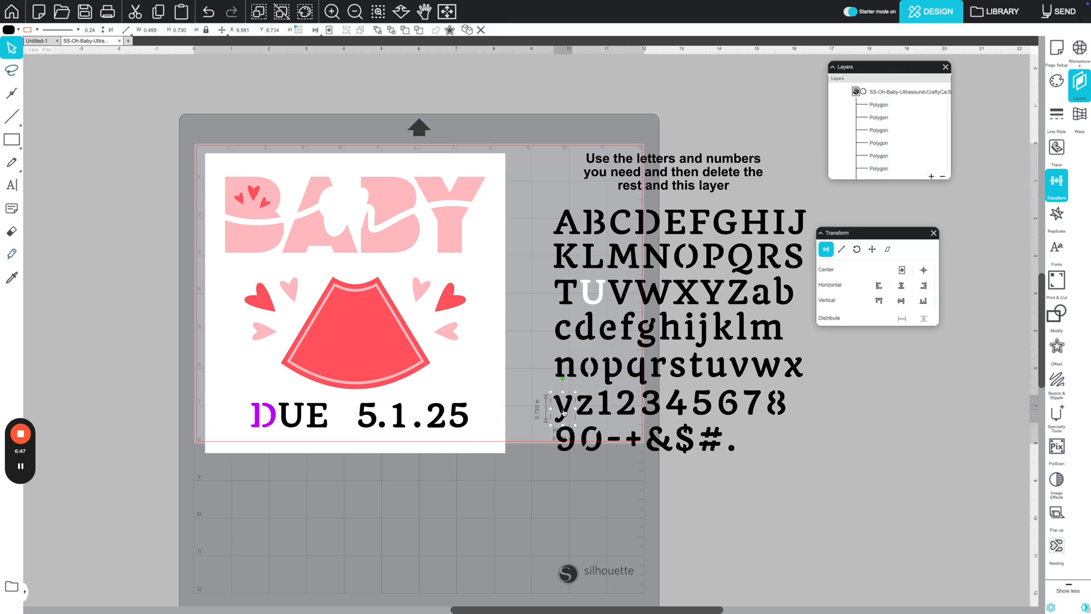
pyautogui.moveTo(564, 412); pyautogui.dragTo(481, 422)
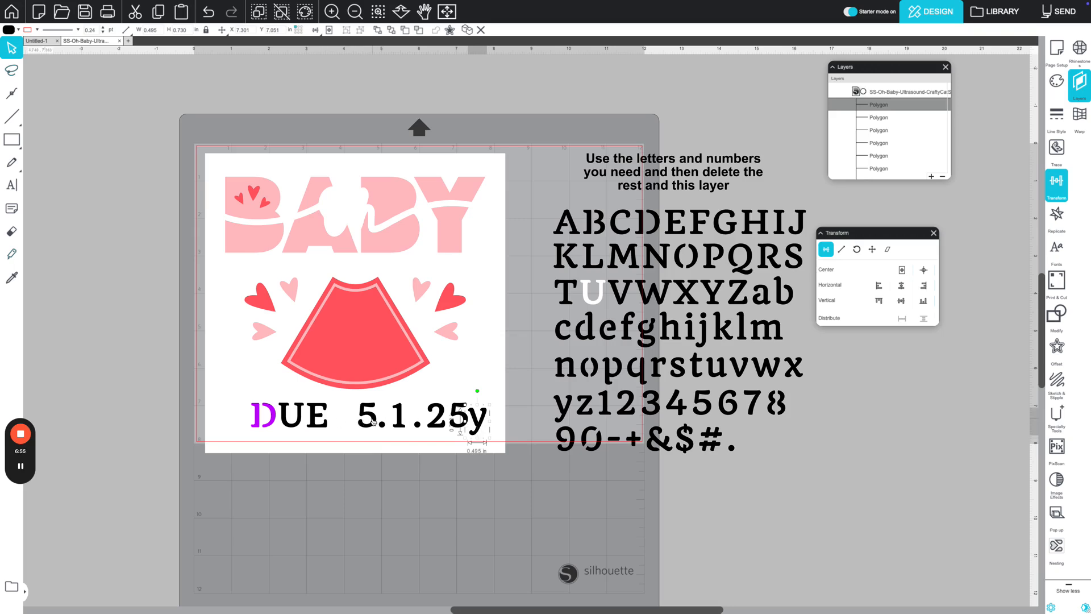
pyautogui.keyDown('shift'); pyautogui.click(373, 420); pyautogui.keyUp('shift')
pyautogui.keyDown('shift'); pyautogui.click(396, 427); pyautogui.keyUp('shift')
pyautogui.keyDown('shift'); pyautogui.click(419, 427); pyautogui.keyUp('shift')
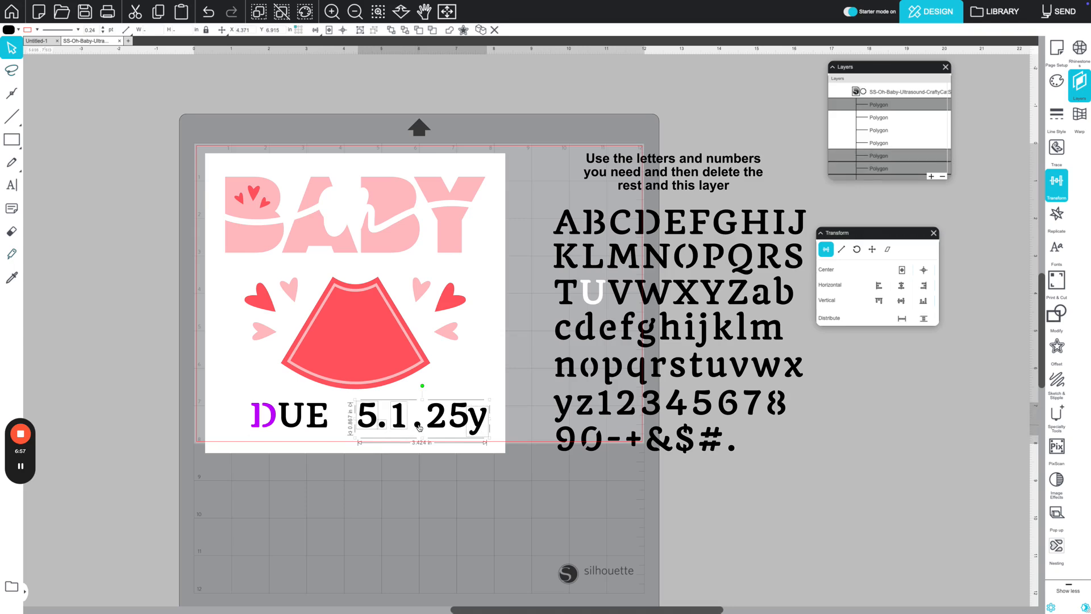
pyautogui.keyDown('shift'); pyautogui.click(437, 418); pyautogui.keyUp('shift')
pyautogui.keyDown('shift'); pyautogui.click(458, 417); pyautogui.keyUp('shift')
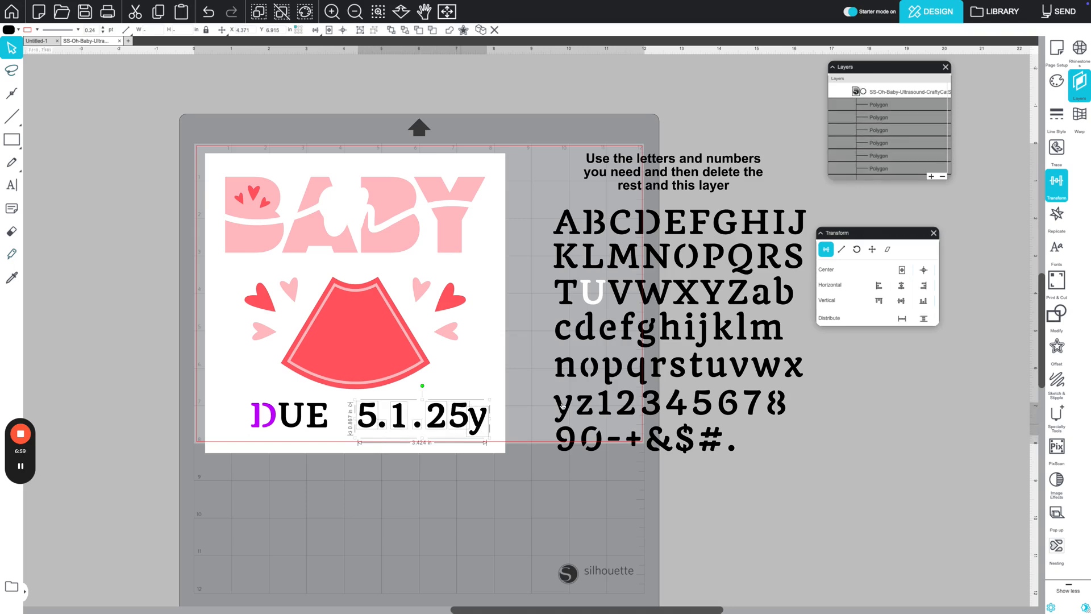
pyautogui.click(932, 303)
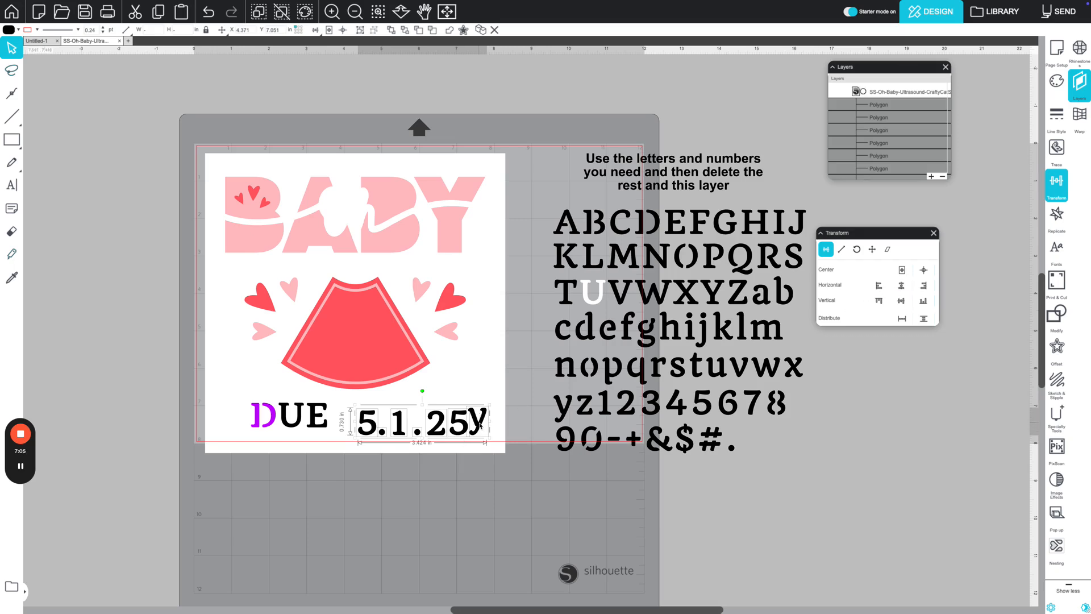
# Delete the lowercase y at the end of the date.
pyautogui.click(486, 388)
pyautogui.click(479, 426)
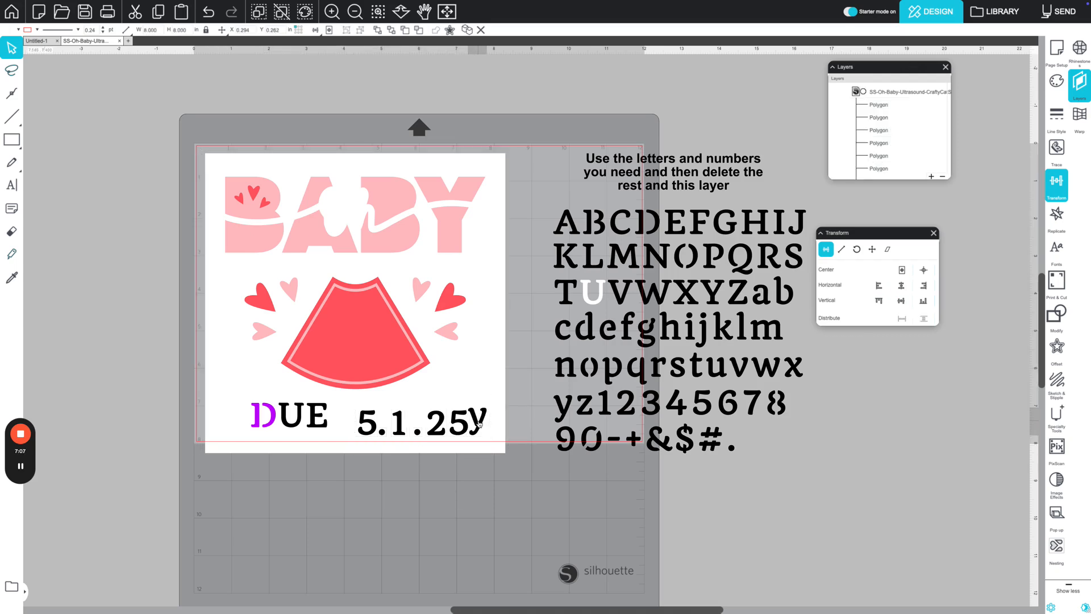
pyautogui.moveTo(479, 425); pyautogui.dragTo(487, 435)
pyautogui.press('Delete')
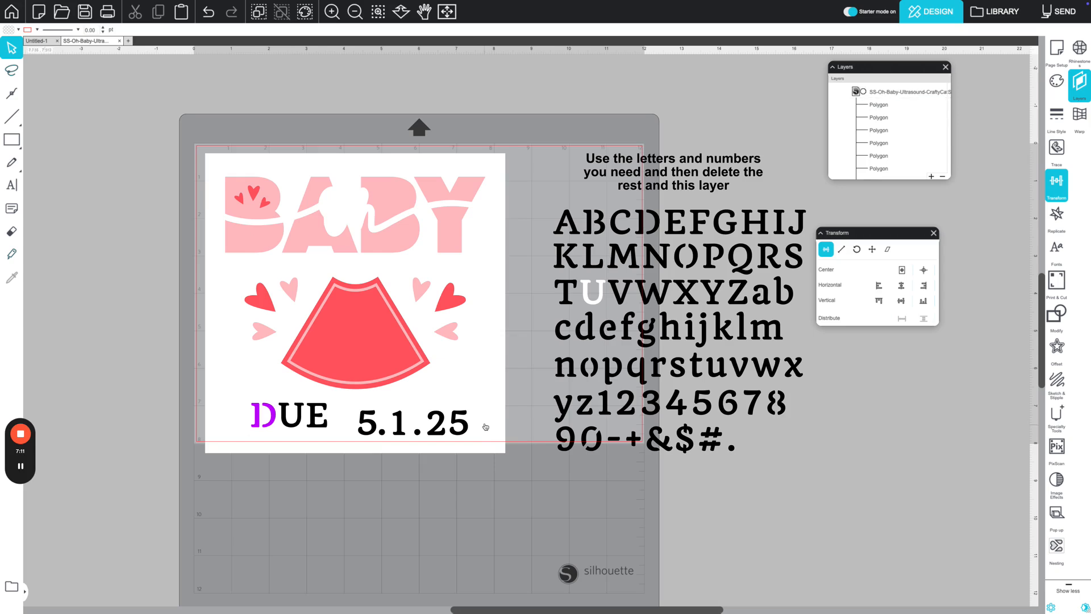
# Select every character of the date 5.1.25 and distribute them evenly horizontally.
pyautogui.click(375, 432)
pyautogui.keyDown('shift'); pyautogui.click(383, 433); pyautogui.keyUp('shift')
pyautogui.keyDown('shift'); pyautogui.click(400, 431); pyautogui.keyUp('shift')
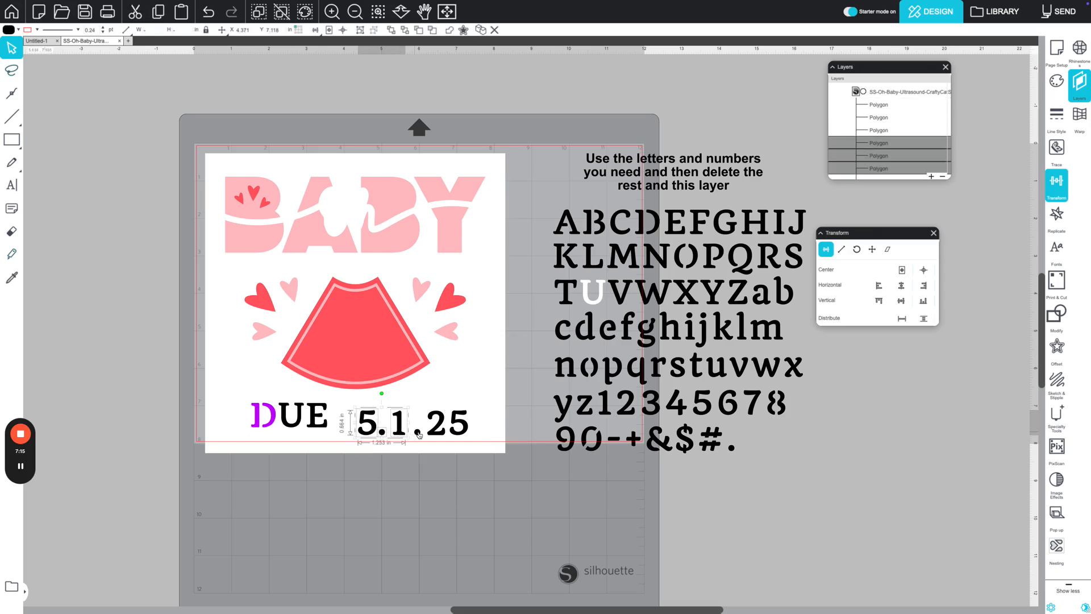
pyautogui.keyDown('shift'); pyautogui.click(417, 432); pyautogui.keyUp('shift')
pyautogui.keyDown('shift'); pyautogui.click(437, 433); pyautogui.keyUp('shift')
pyautogui.keyDown('shift'); pyautogui.click(461, 434); pyautogui.keyUp('shift')
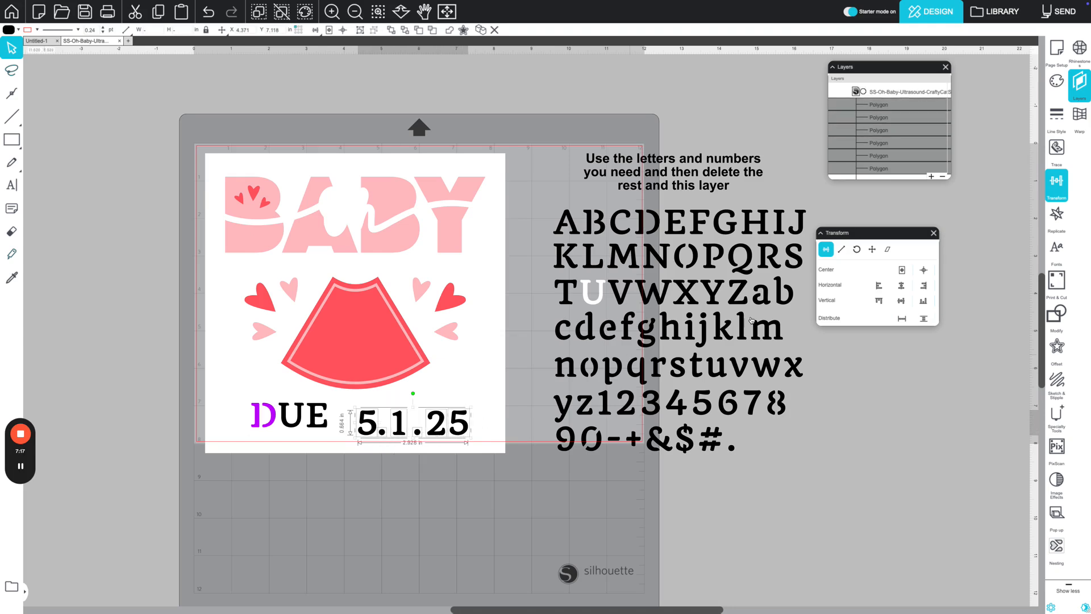
pyautogui.click(905, 321)
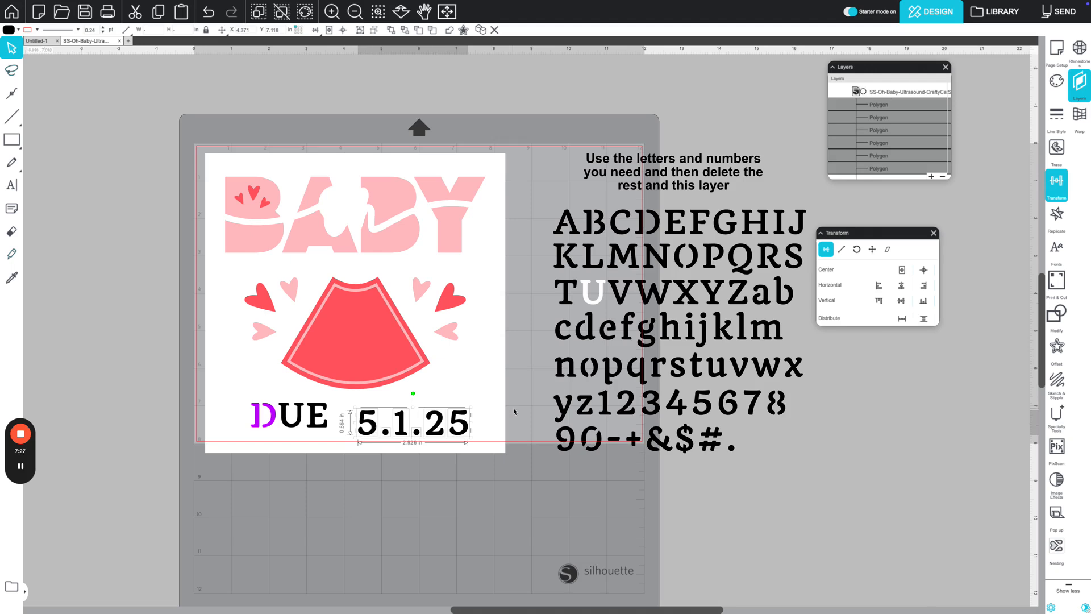
# Fine-tune the date's spacing by nudging the first 5 slightly right and the last 5 slightly left.
pyautogui.click(372, 429)
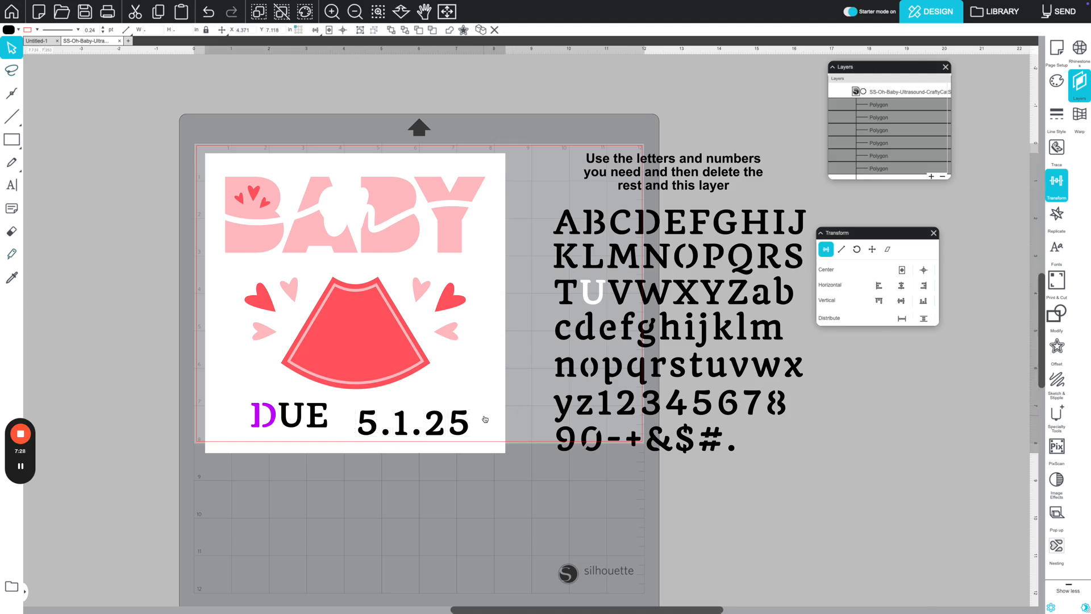
pyautogui.click(375, 430)
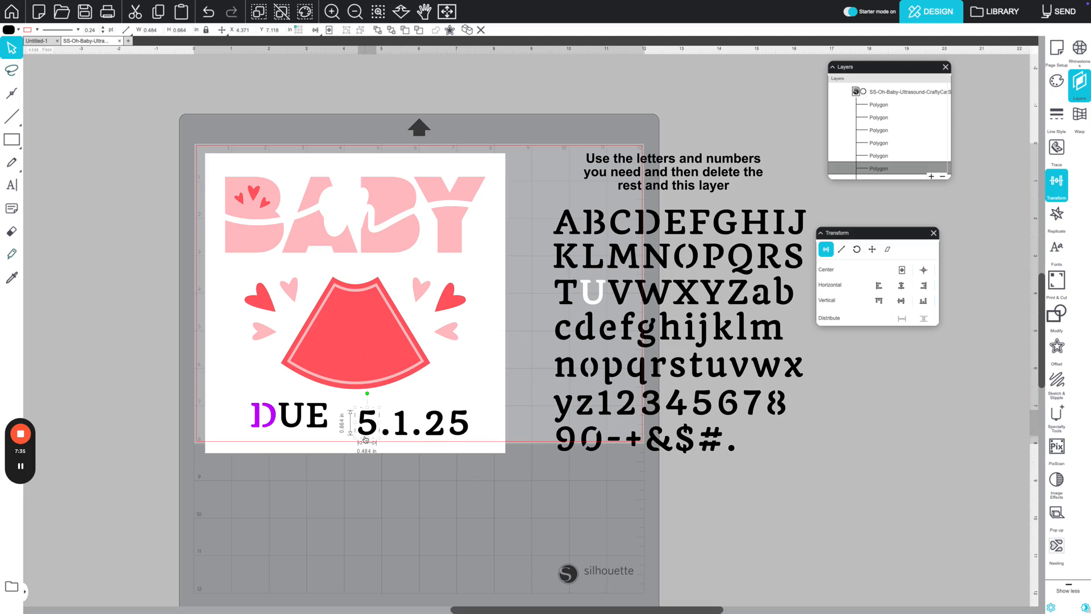
pyautogui.press('Right')
pyautogui.press('Right')
pyautogui.press('Right')
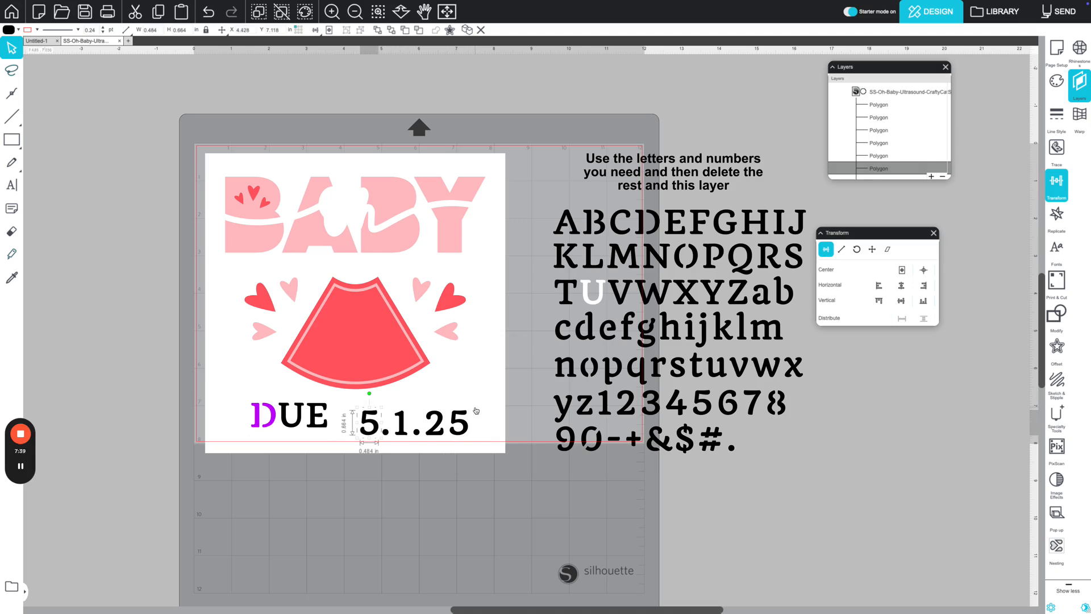
pyautogui.click(465, 427)
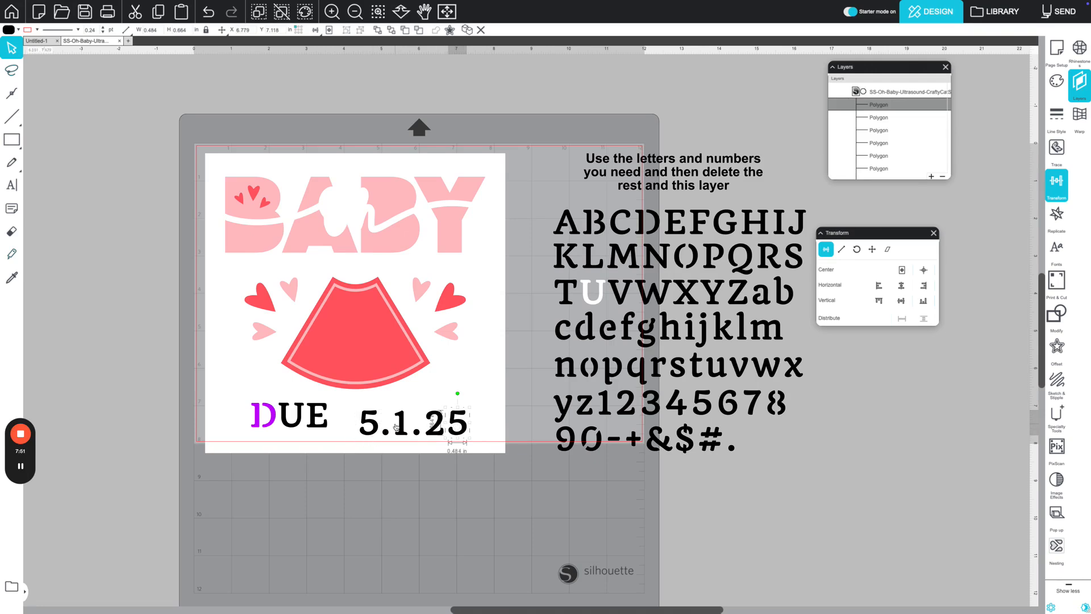
# Select all the characters of the date 5.1.25 and move them up level with the word DUE.
pyautogui.keyDown('shift'); pyautogui.click(432, 435); pyautogui.keyUp('shift')
pyautogui.keyDown('shift'); pyautogui.click(419, 435); pyautogui.keyUp('shift')
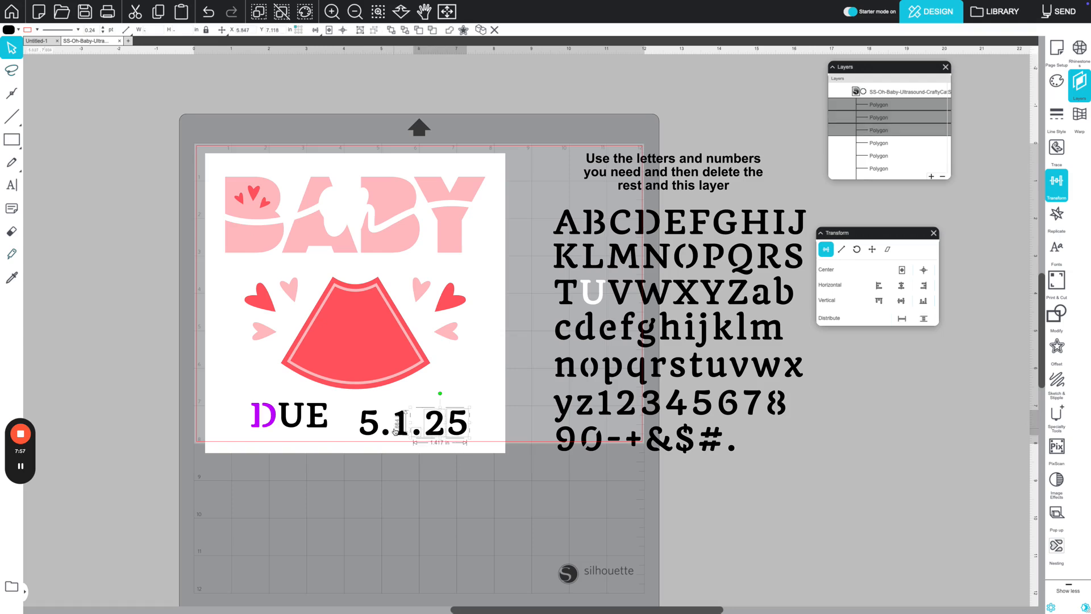
pyautogui.keyDown('shift'); pyautogui.click(400, 434); pyautogui.keyUp('shift')
pyautogui.keyDown('shift'); pyautogui.click(385, 435); pyautogui.keyUp('shift')
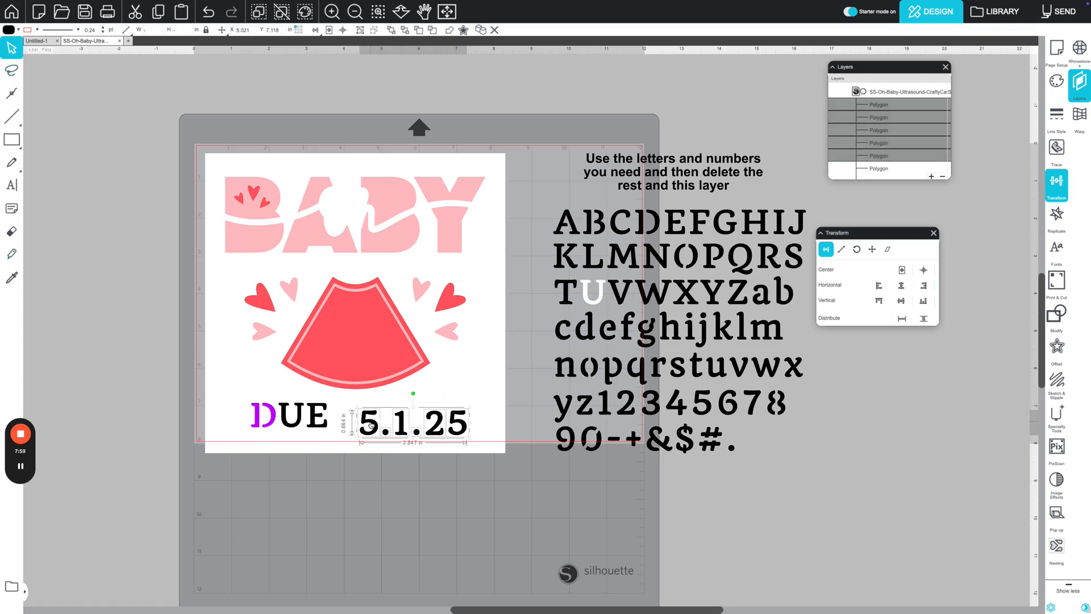
pyautogui.keyDown('shift'); pyautogui.click(372, 426); pyautogui.keyUp('shift')
pyautogui.moveTo(374, 425)
pyautogui.mouseDown()
pyautogui.moveTo(391, 413)
pyautogui.moveTo(358, 417)
pyautogui.moveTo(369, 418)
pyautogui.mouseUp()
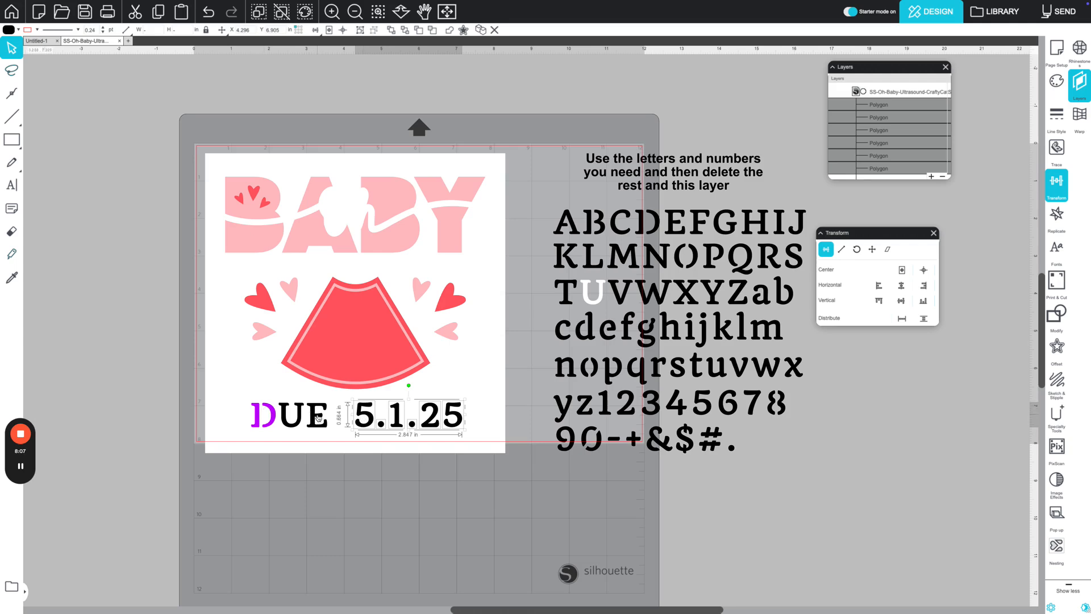
# Add the letters of DUE to the selected date and try aligning all the characters by their top and bottom edges.
pyautogui.keyDown('shift'); pyautogui.click(294, 425); pyautogui.keyUp('shift')
pyautogui.keyDown('shift'); pyautogui.click(263, 416); pyautogui.keyUp('shift')
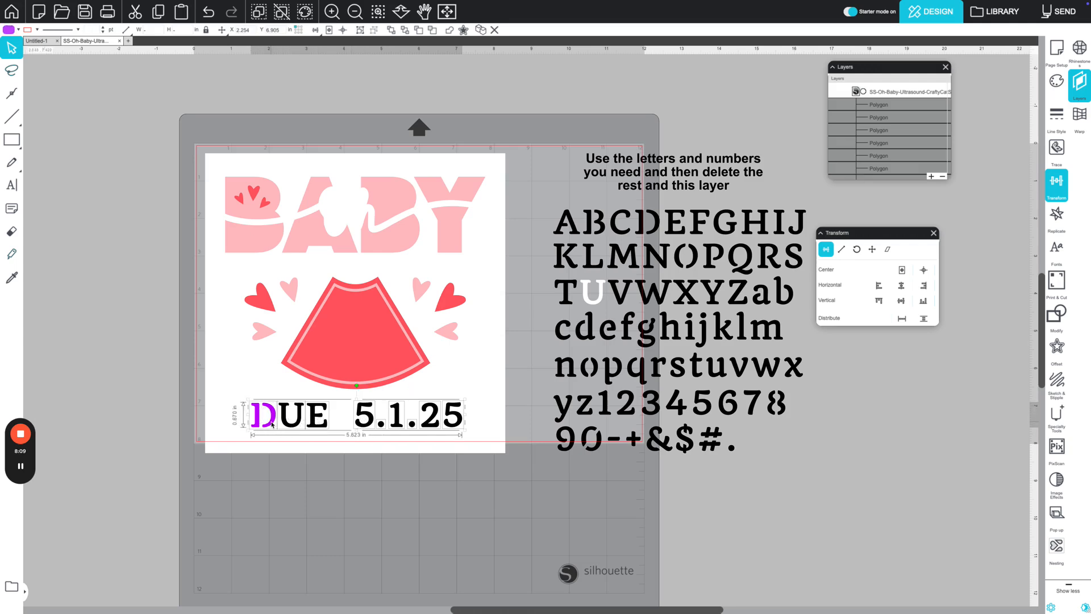
pyautogui.click(878, 300)
pyautogui.click(924, 301)
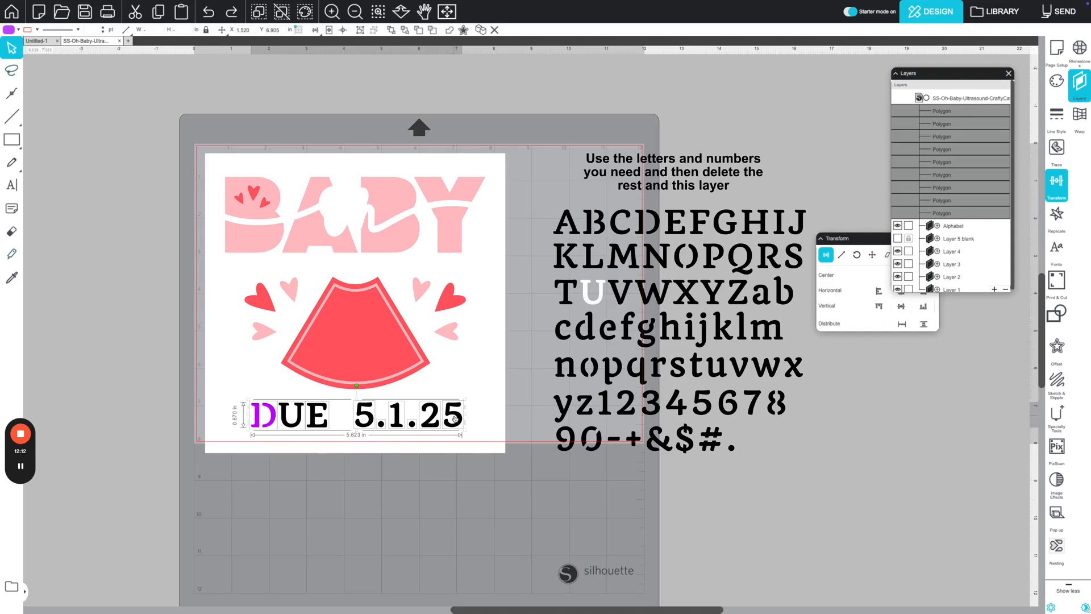
# Try to give all the selected DUE 5.1.25 characters one matching fill colour by sampling with the eyedropper.
pyautogui.press('i')
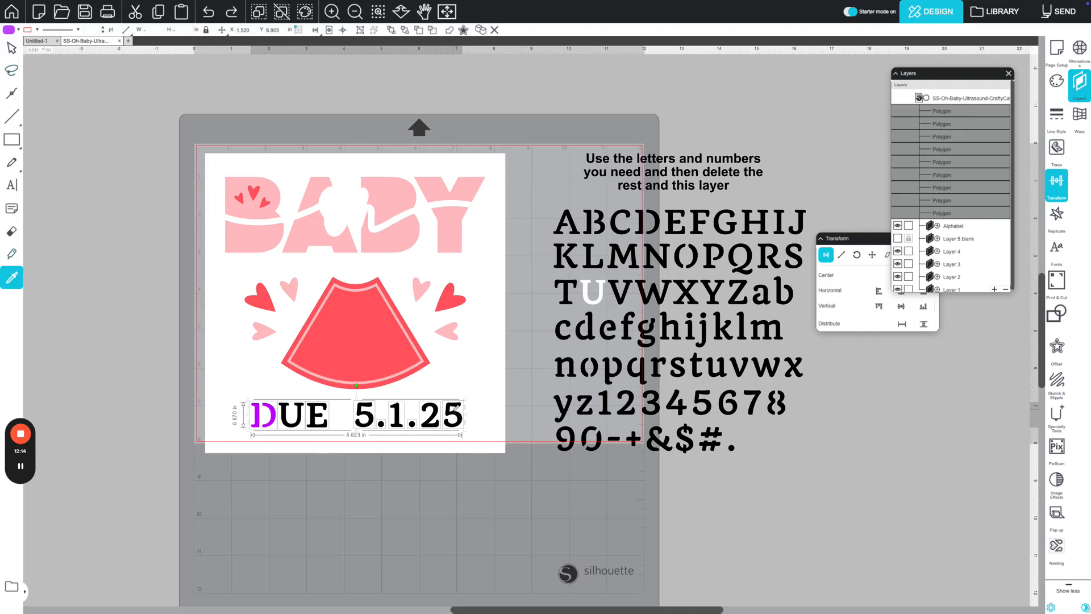
pyautogui.rightClick(452, 411)
pyautogui.click(467, 414)
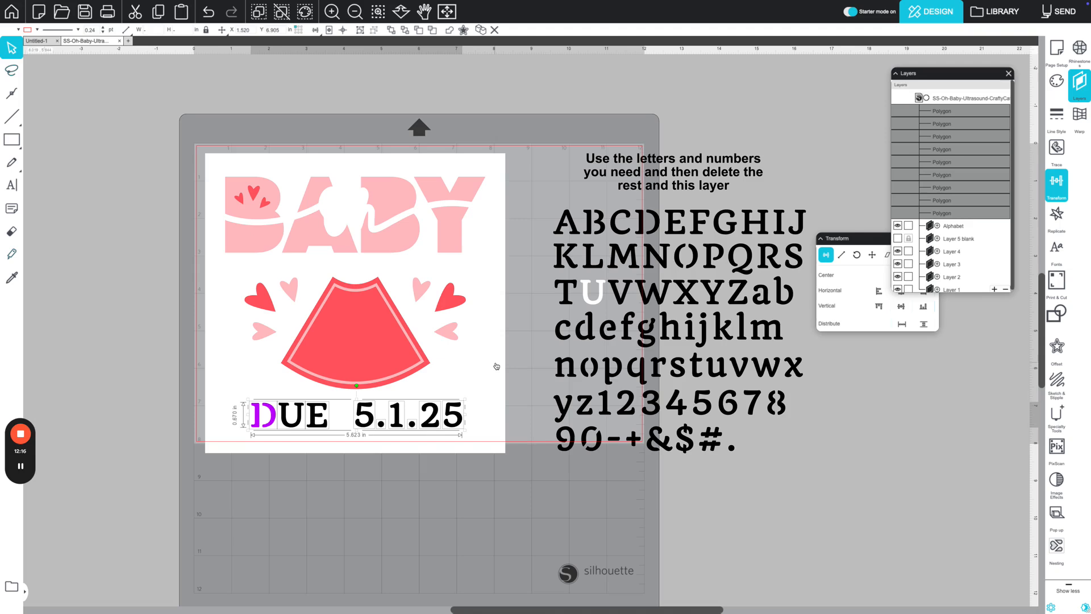
pyautogui.press('i')
pyautogui.click(410, 413)
pyautogui.press('i')
pyautogui.click(411, 418)
# Group all the selected characters of DUE 5.1.25 into one object.
pyautogui.rightClick(414, 417)
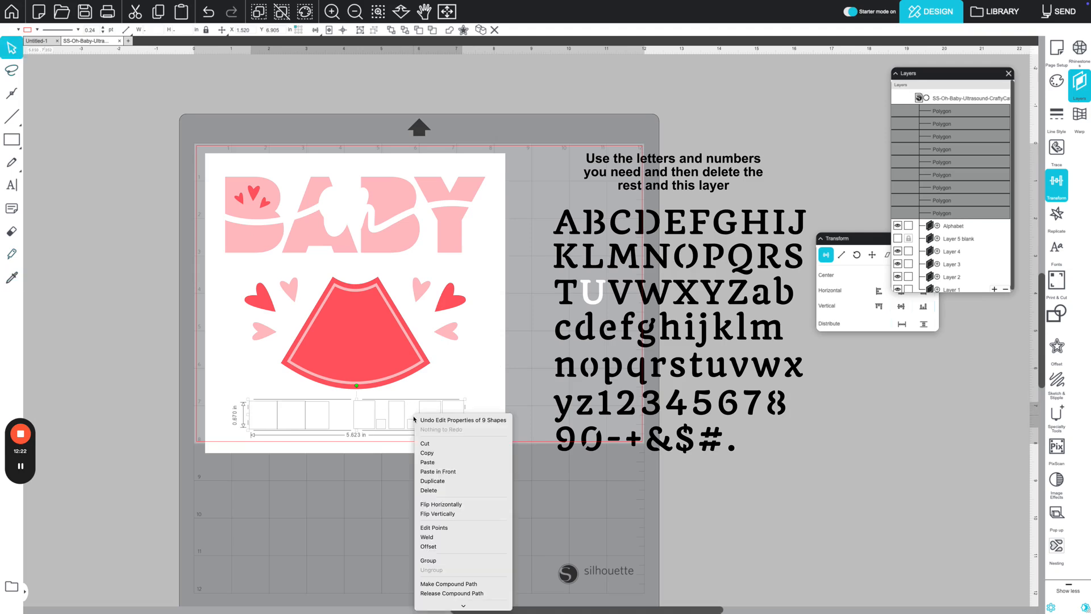
pyautogui.scroll(-3, 468, 471)
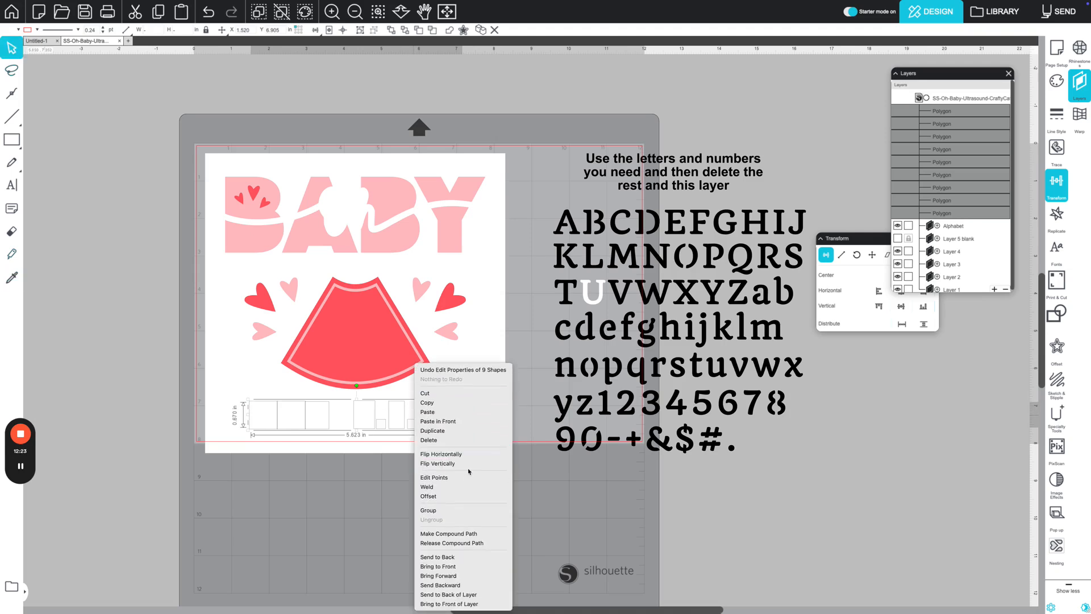
pyautogui.click(462, 508)
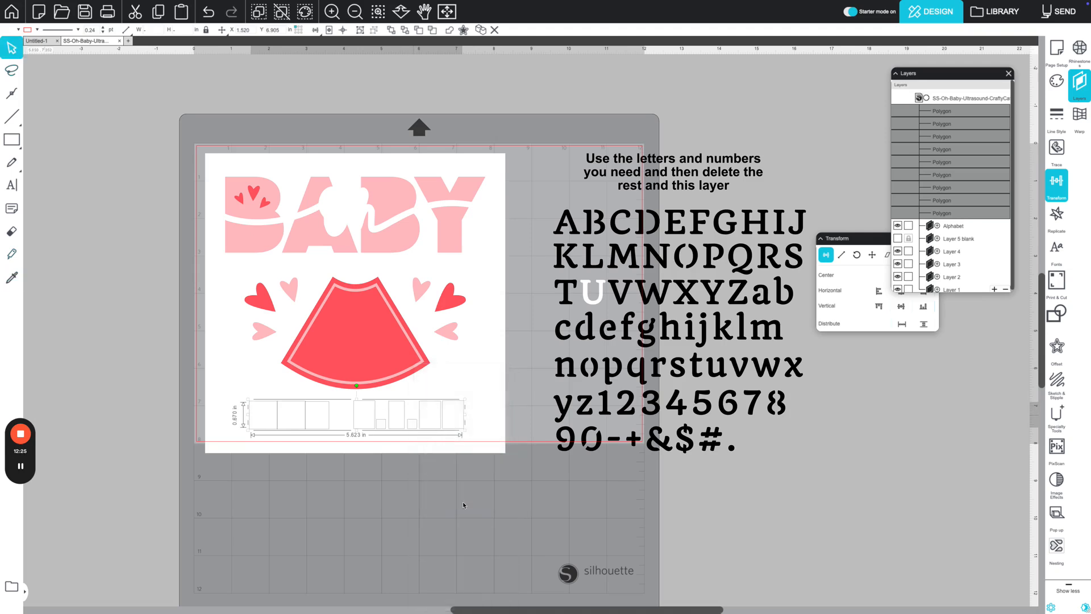
# Try a cyan fill on the DUE 5.1.25 group, and settle on the custom pink-red FE1560.
pyautogui.click(1055, 86)
pyautogui.click(961, 253)
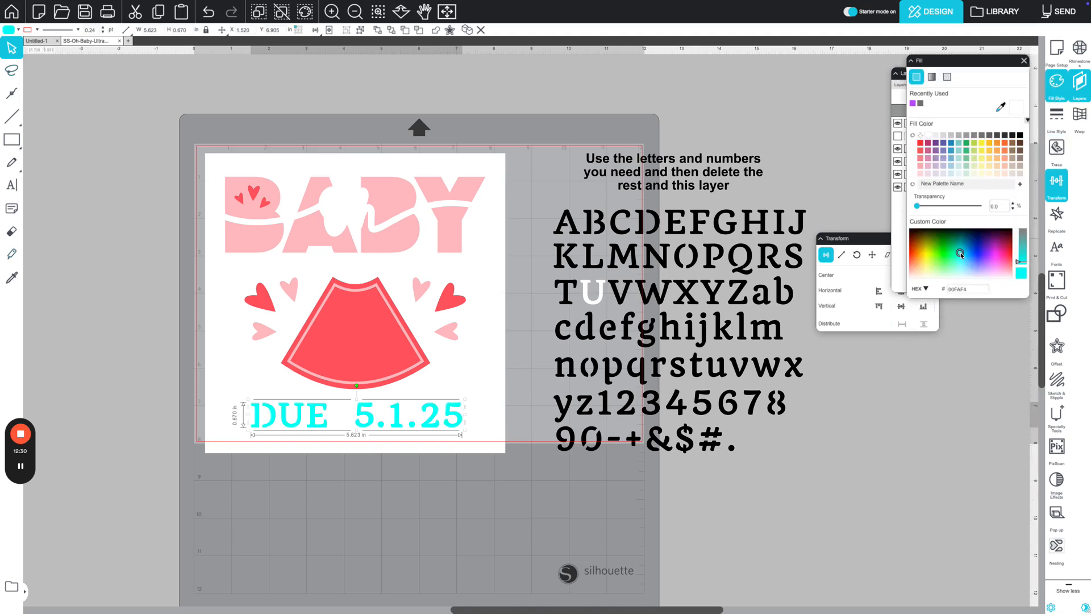
pyautogui.click(1007, 255)
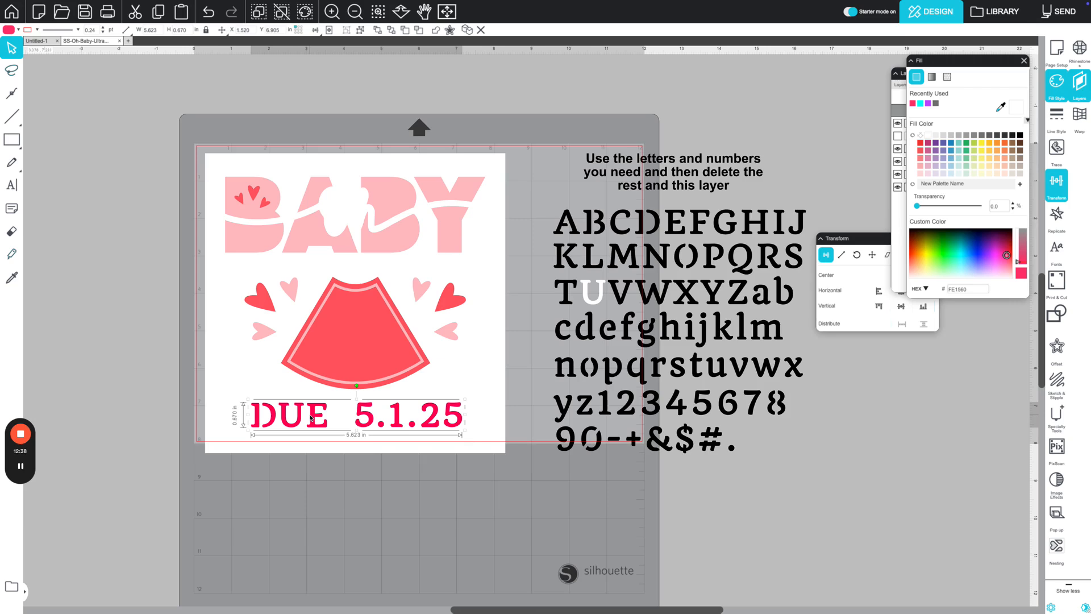
# Select the grouped DUE 5.1.25 text and shift it about 0.1 in right beneath the ultrasound shape.
pyautogui.click(172, 375)
pyautogui.click(314, 420)
pyautogui.click(159, 414)
pyautogui.click(301, 416)
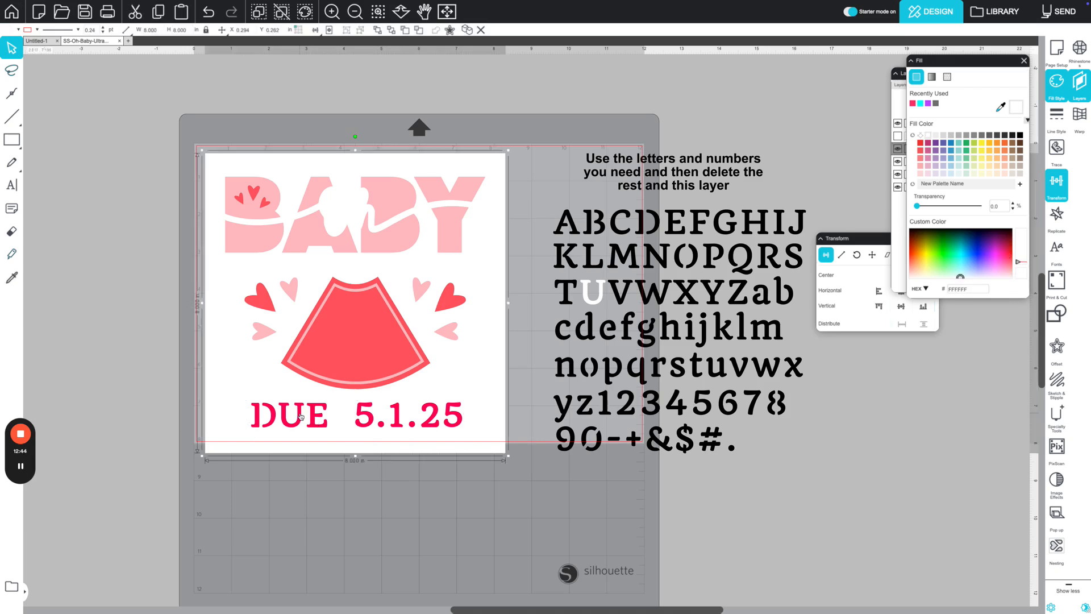
pyautogui.click(301, 416)
pyautogui.moveTo(313, 418)
pyautogui.mouseDown()
pyautogui.moveTo(318, 542)
pyautogui.moveTo(325, 508)
pyautogui.moveTo(306, 508)
pyautogui.moveTo(303, 419)
pyautogui.moveTo(317, 418)
pyautogui.mouseUp()
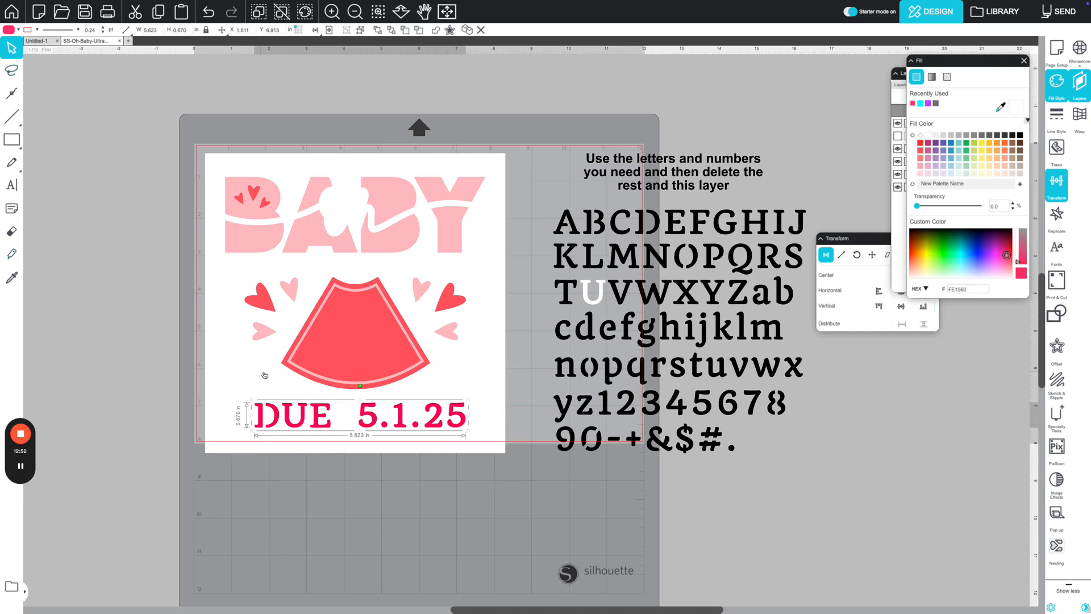
# Nudge the grouped DUE 5.1.25 text about 0.09 in lower beneath the ultrasound shape.
pyautogui.click(229, 369)
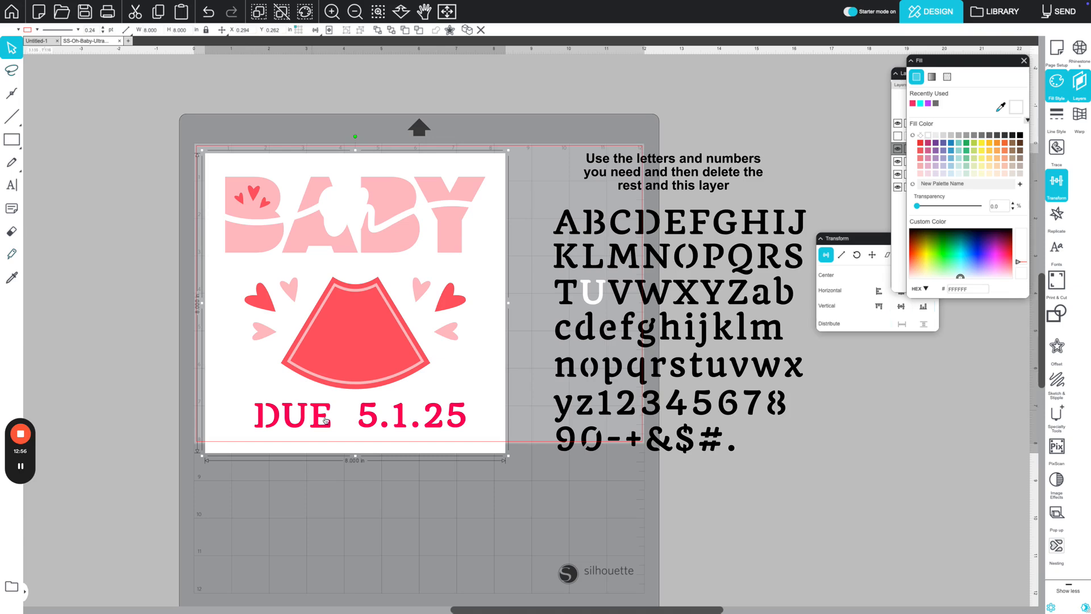
pyautogui.moveTo(321, 423); pyautogui.dragTo(318, 432)
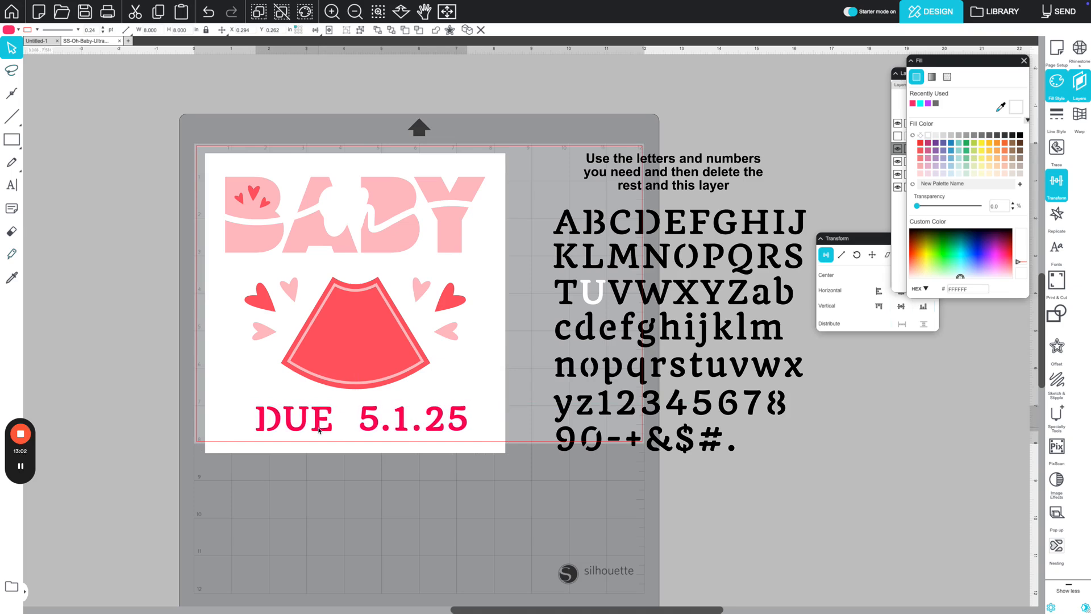
pyautogui.press('Escape')
pyautogui.click(318, 419)
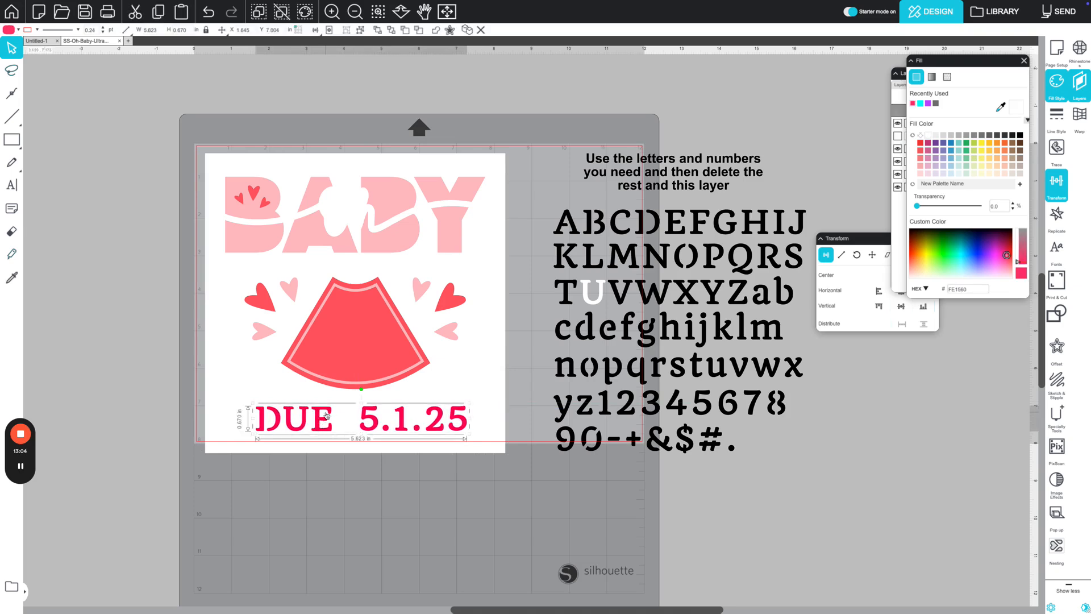
# Align the DUE 5.1.25 group horizontally by centre with the white Layer 4 sheet.
pyautogui.click(1023, 61)
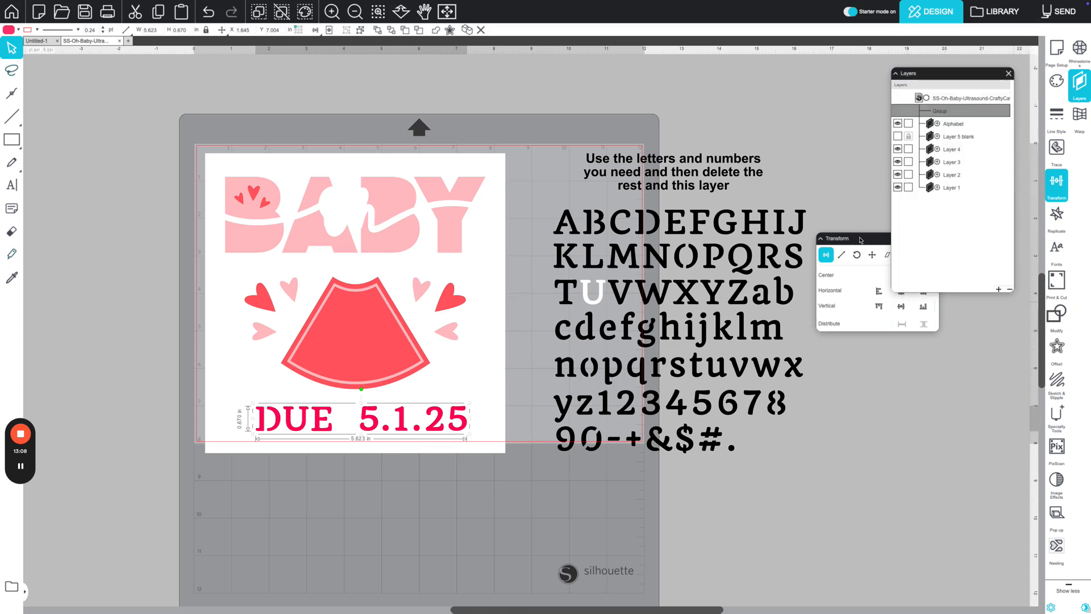
pyautogui.moveTo(871, 242); pyautogui.dragTo(866, 308)
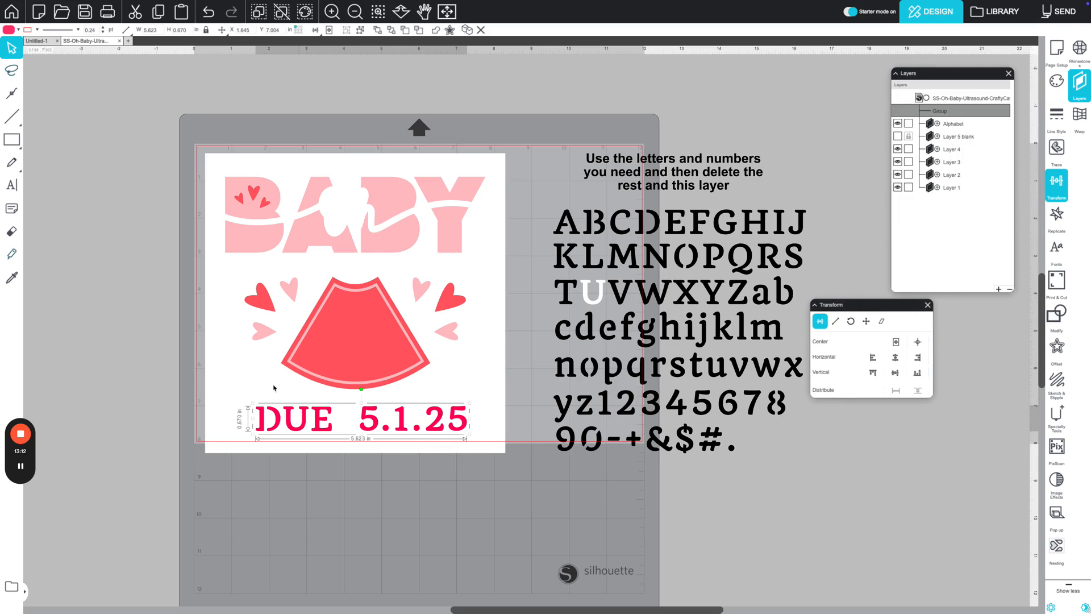
pyautogui.click(237, 384)
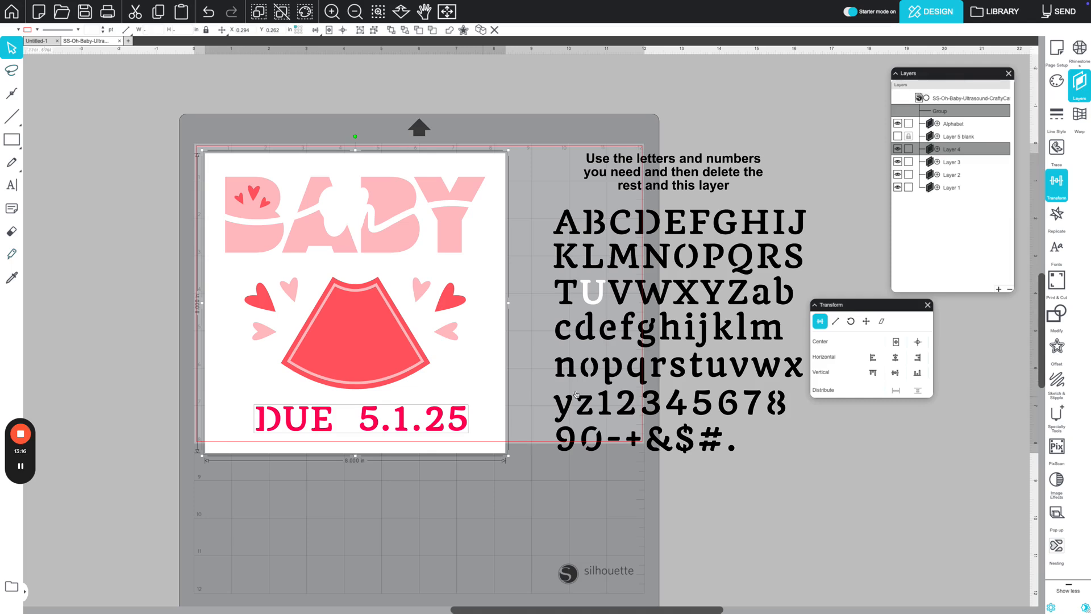
pyautogui.click(896, 358)
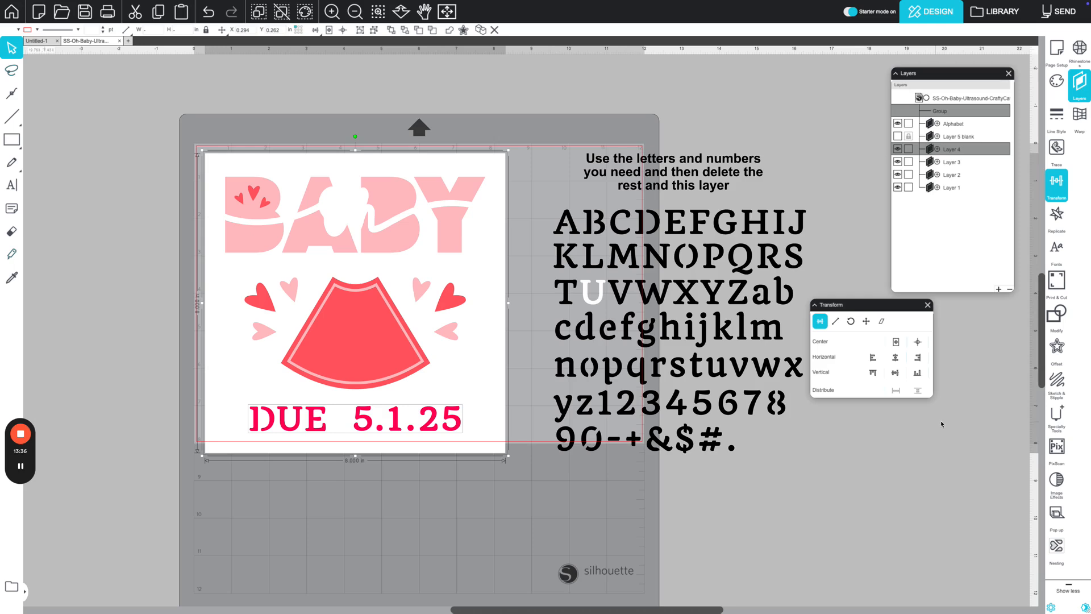
# Subtract the DUE 5.1.25 text from the white Layer 4 sheet, and shift the sheet about 0.07 in right.
pyautogui.click(1058, 316)
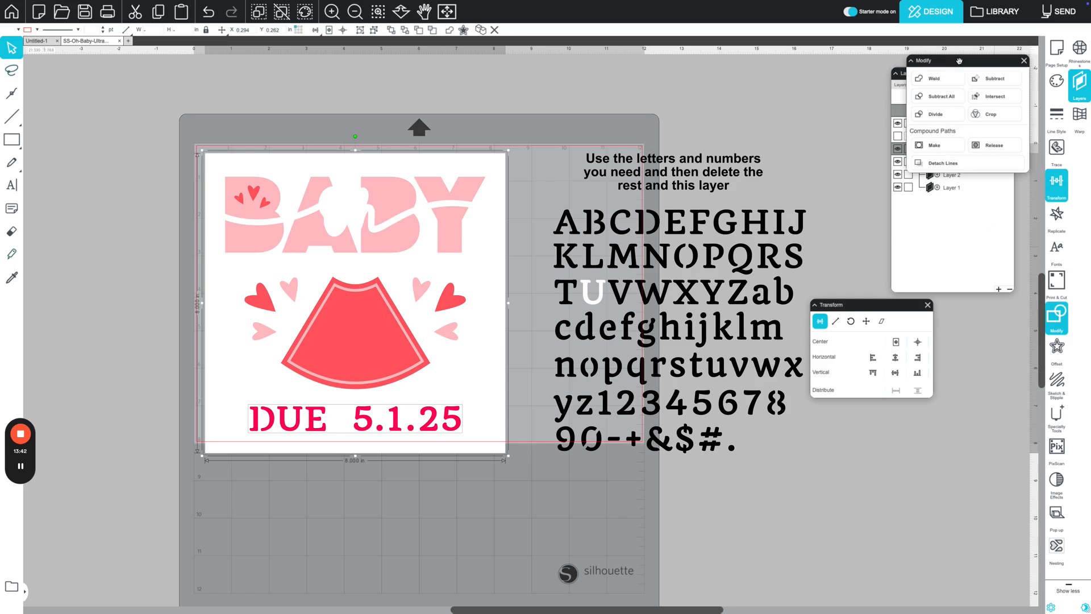
pyautogui.moveTo(959, 61); pyautogui.dragTo(694, 386)
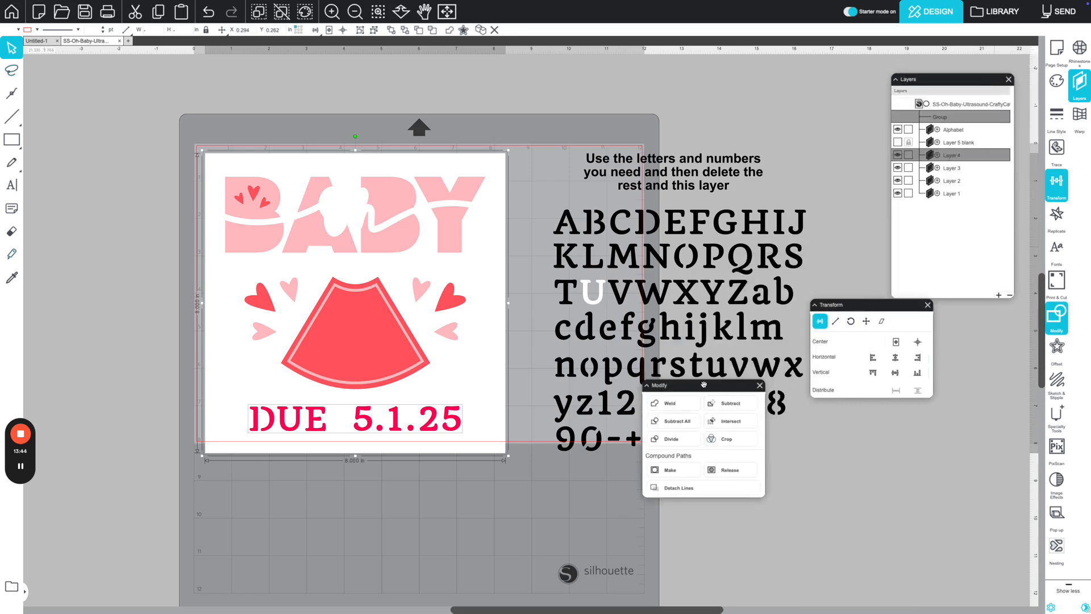
pyautogui.click(733, 405)
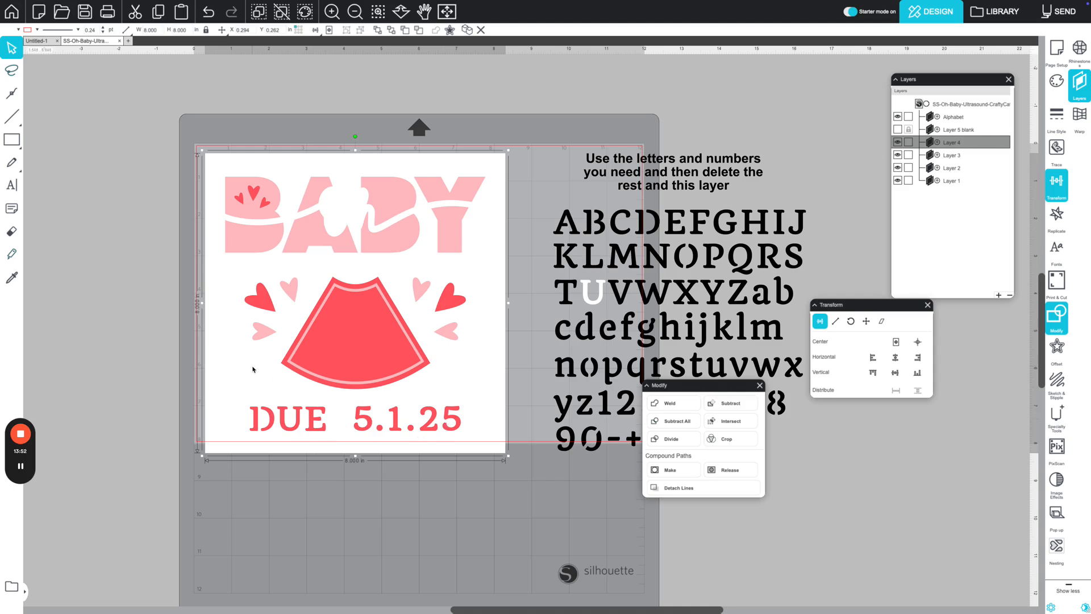
pyautogui.moveTo(250, 372)
pyautogui.mouseDown()
pyautogui.moveTo(267, 443)
pyautogui.moveTo(194, 454)
pyautogui.moveTo(108, 392)
pyautogui.moveTo(95, 460)
pyautogui.moveTo(284, 345)
pyautogui.moveTo(254, 381)
pyautogui.moveTo(259, 391)
pyautogui.mouseUp()
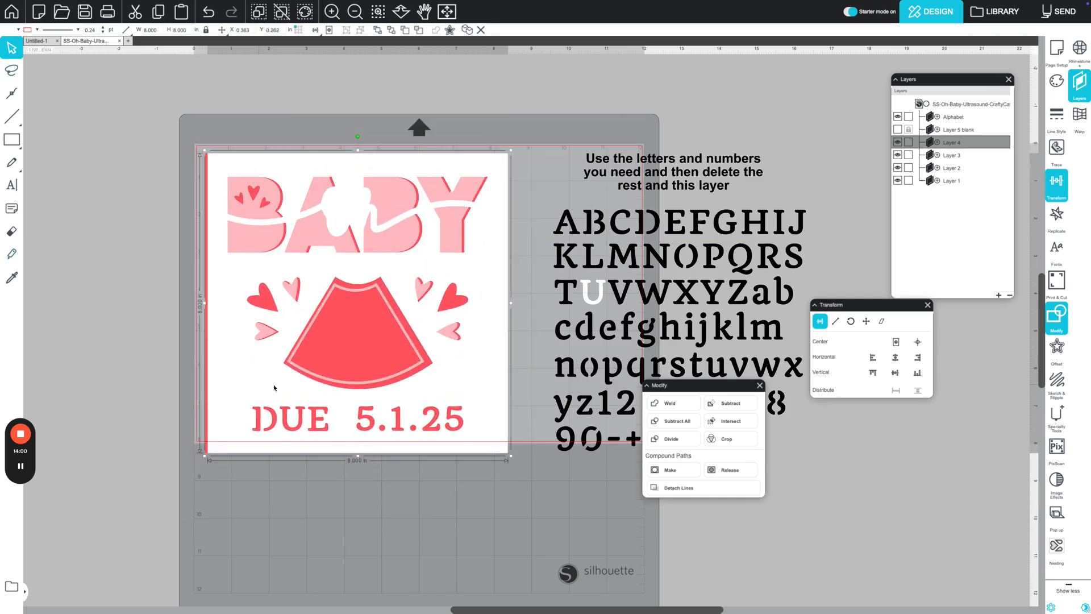
pyautogui.click(759, 386)
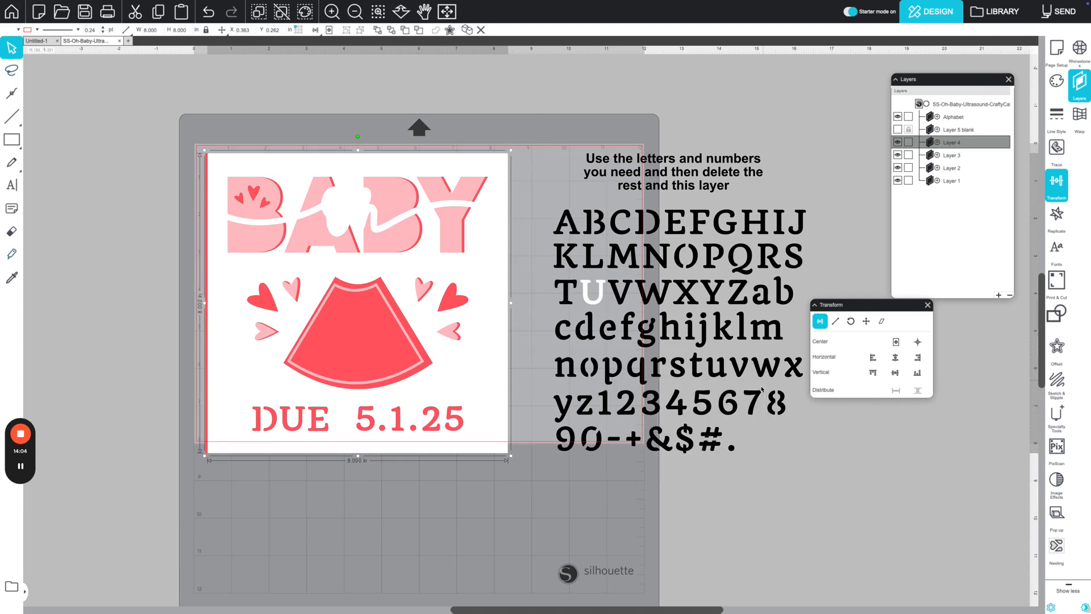
pyautogui.click(928, 306)
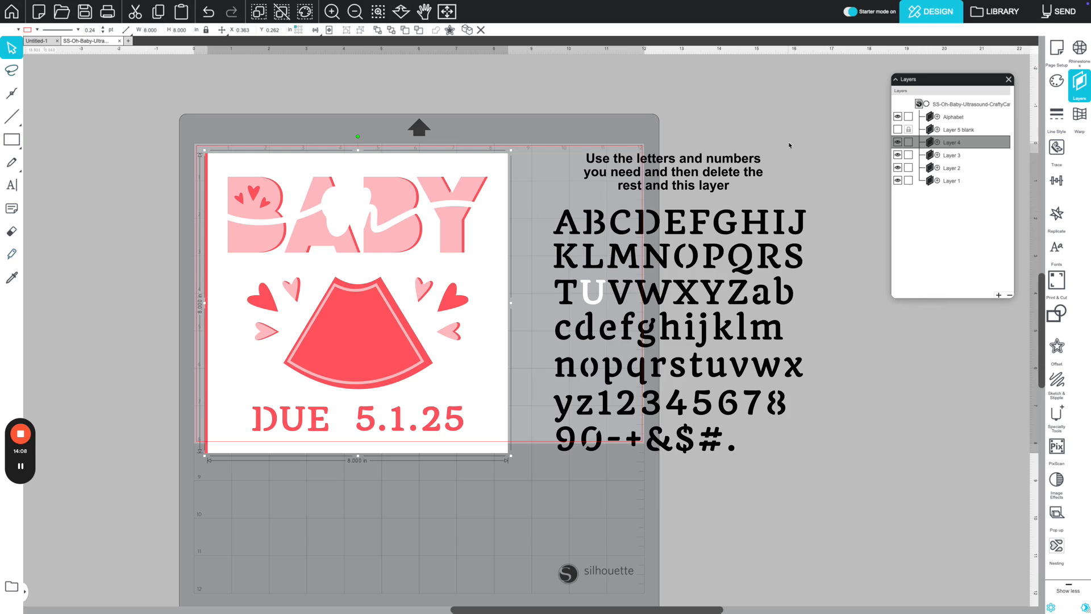
# Show Layer 5 blank and move its dark Oh frame over the layered design.
pyautogui.click(898, 129)
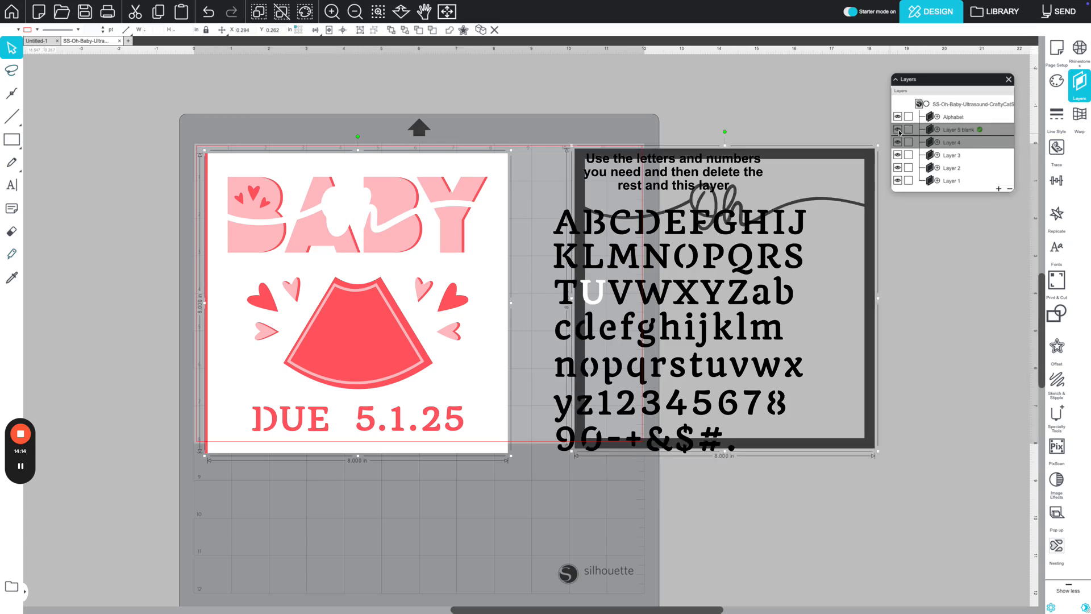
pyautogui.moveTo(858, 158); pyautogui.dragTo(470, 169)
pyautogui.click(923, 268)
pyautogui.click(832, 159)
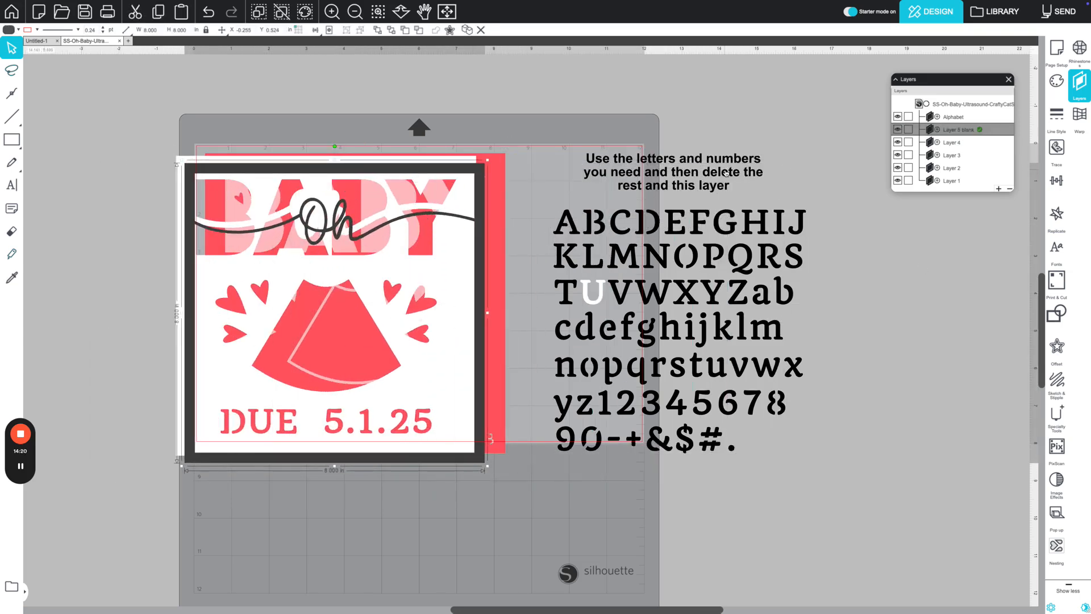
# Delete the Alphabet layer with its leftover characters and instruction note.
pyautogui.click(748, 173)
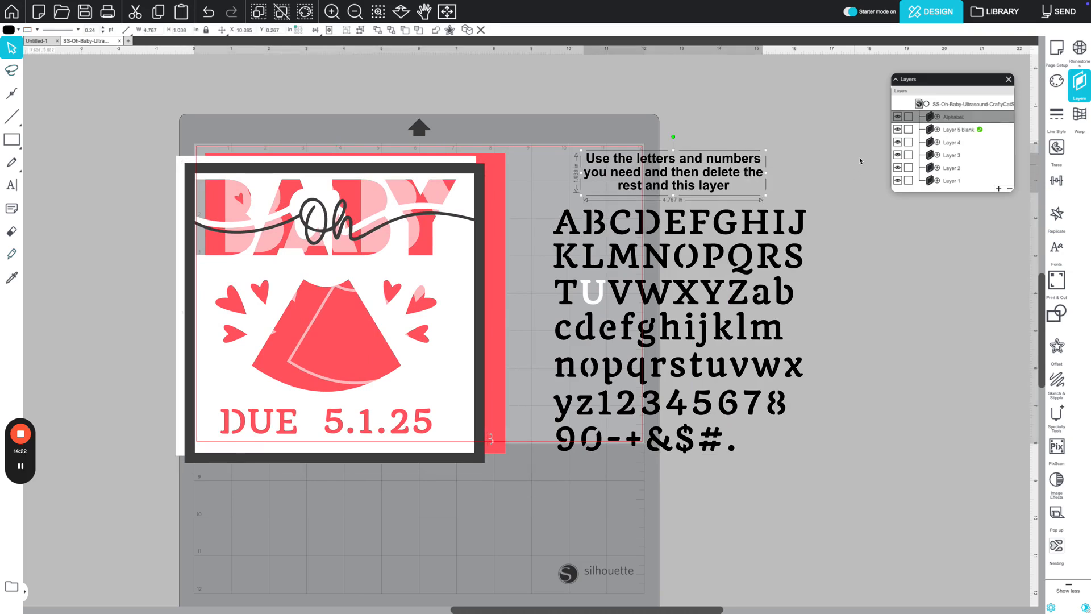
pyautogui.click(980, 118)
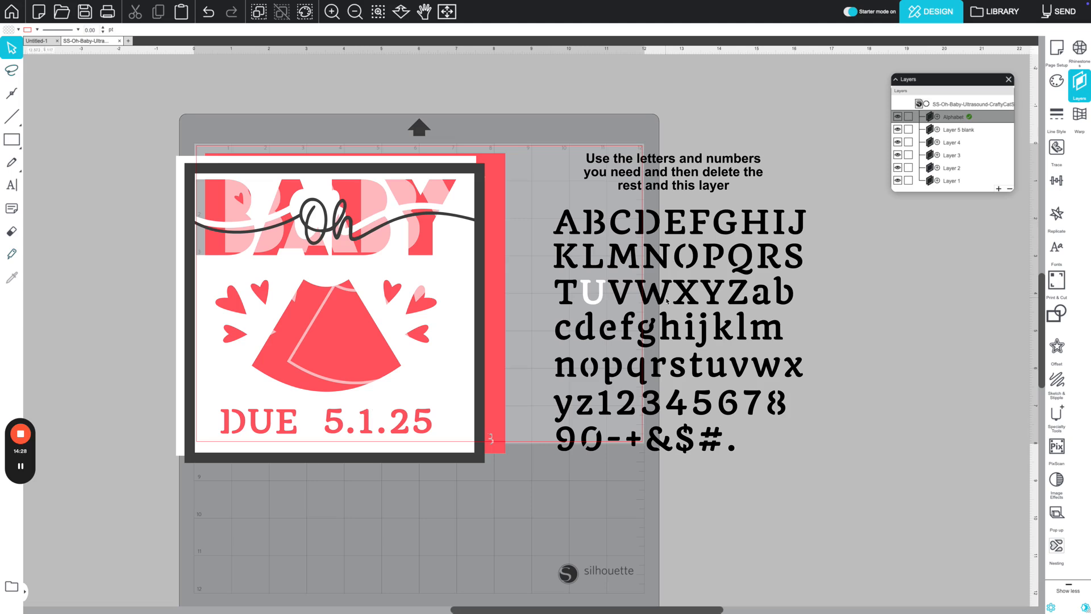
pyautogui.click(1011, 189)
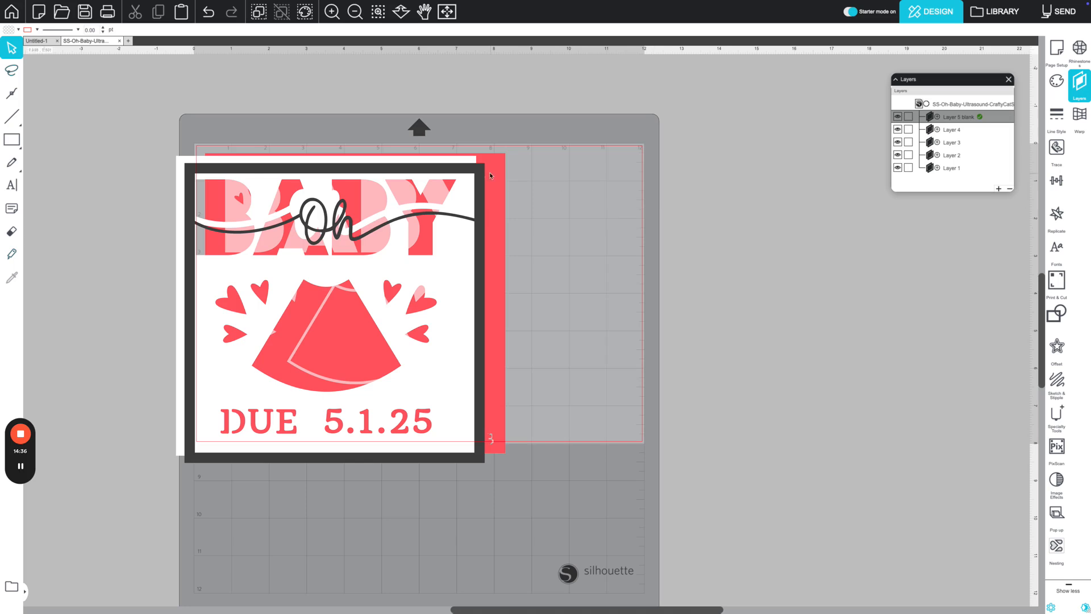
# Pull the frame, white, red and pink layers apart across the workspace to inspect each sheet's cutouts.
pyautogui.moveTo(478, 171)
pyautogui.mouseDown()
pyautogui.moveTo(783, 230)
pyautogui.moveTo(853, 208)
pyautogui.mouseUp()
pyautogui.click(781, 287)
pyautogui.click(459, 169)
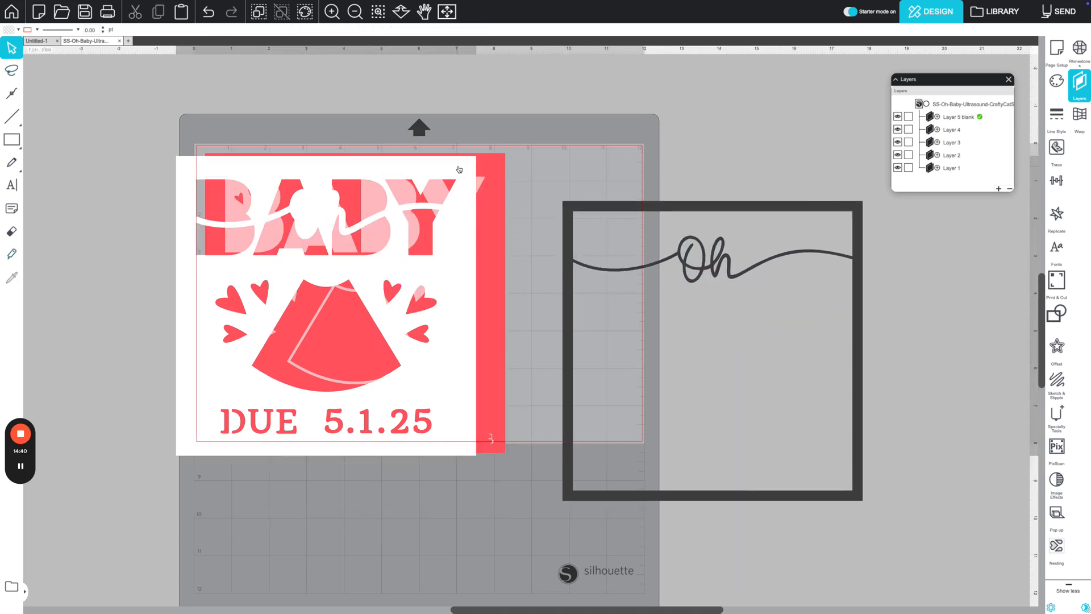
pyautogui.moveTo(459, 169); pyautogui.dragTo(803, 197)
pyautogui.moveTo(411, 383); pyautogui.dragTo(561, 556)
pyautogui.moveTo(315, 283); pyautogui.dragTo(181, 474)
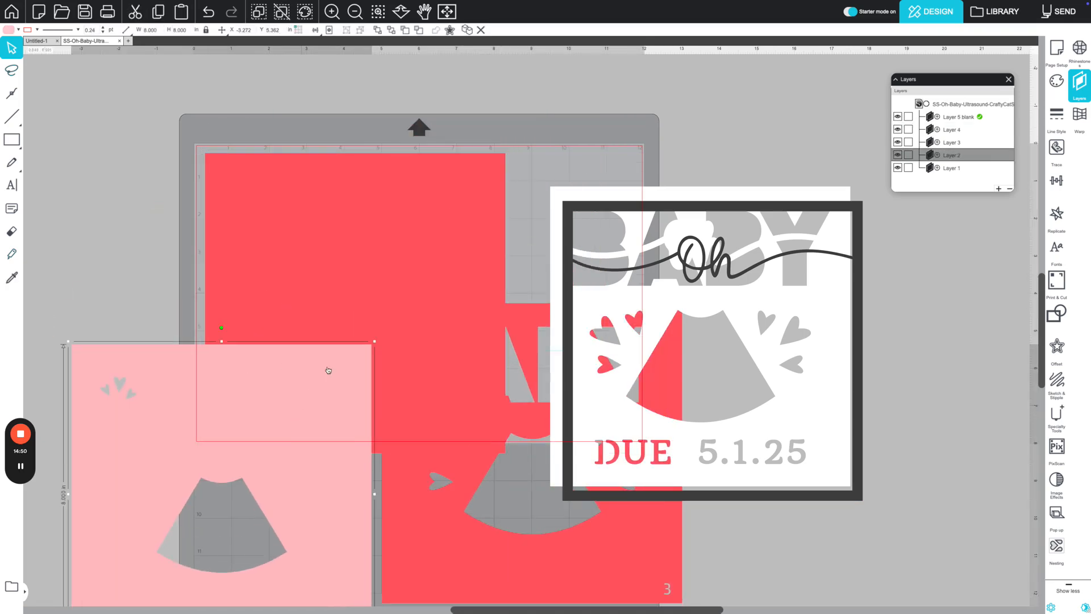
# Move the pink, red, white and frame sheets back into one rough stack on the mat.
pyautogui.moveTo(328, 370); pyautogui.dragTo(446, 177)
pyautogui.moveTo(430, 353); pyautogui.dragTo(252, 180)
pyautogui.moveTo(735, 196); pyautogui.dragTo(400, 166)
pyautogui.click(534, 191)
pyautogui.click(180, 160)
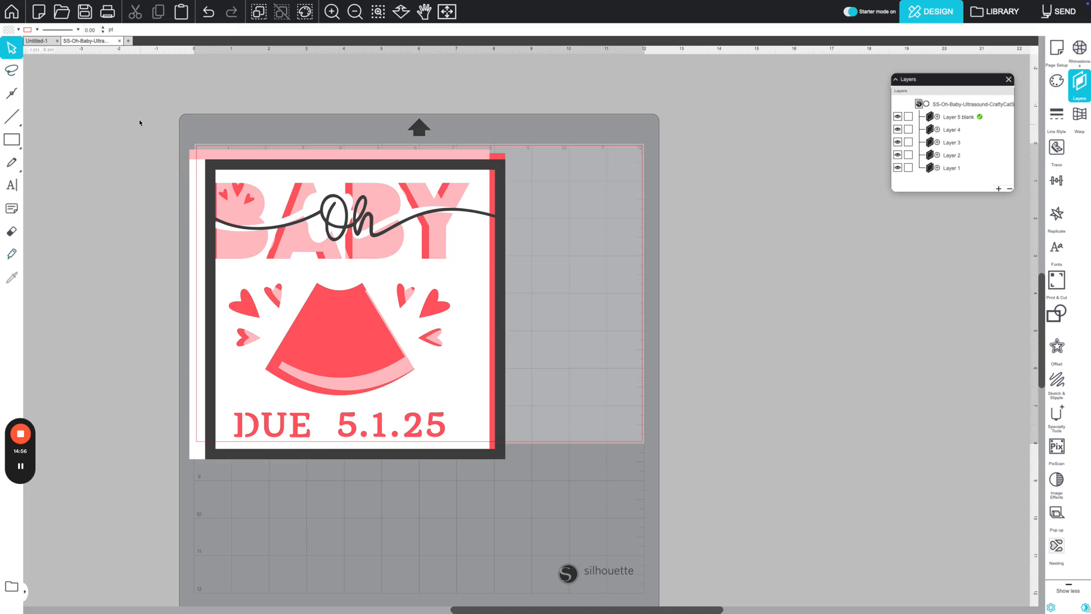
# Select all five layers of the design and align them to one another by centre, horizontally and vertically.
pyautogui.moveTo(141, 122); pyautogui.dragTo(544, 452)
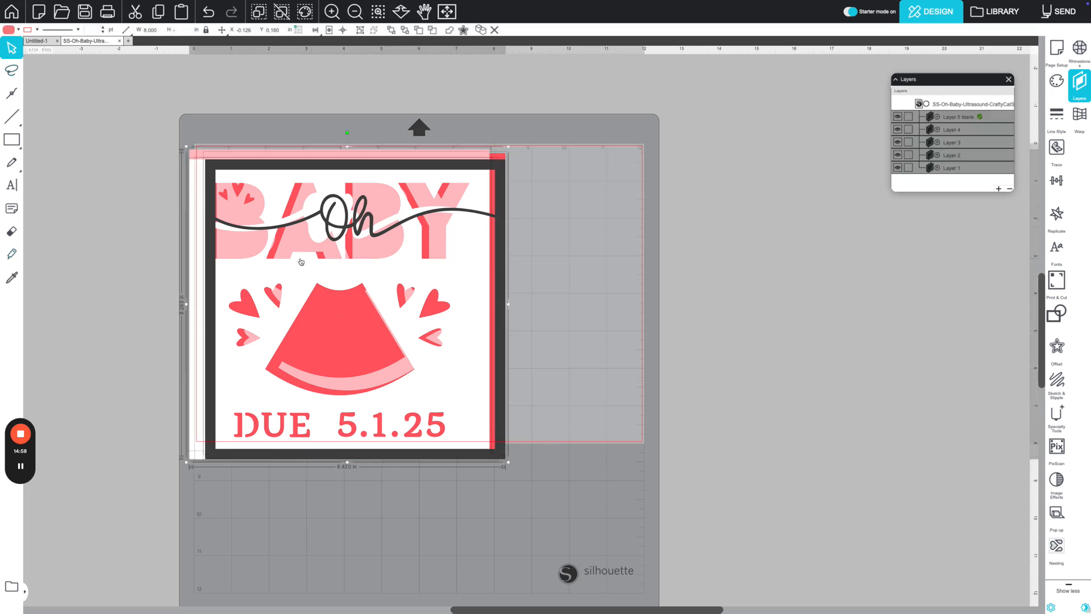
pyautogui.click(1058, 380)
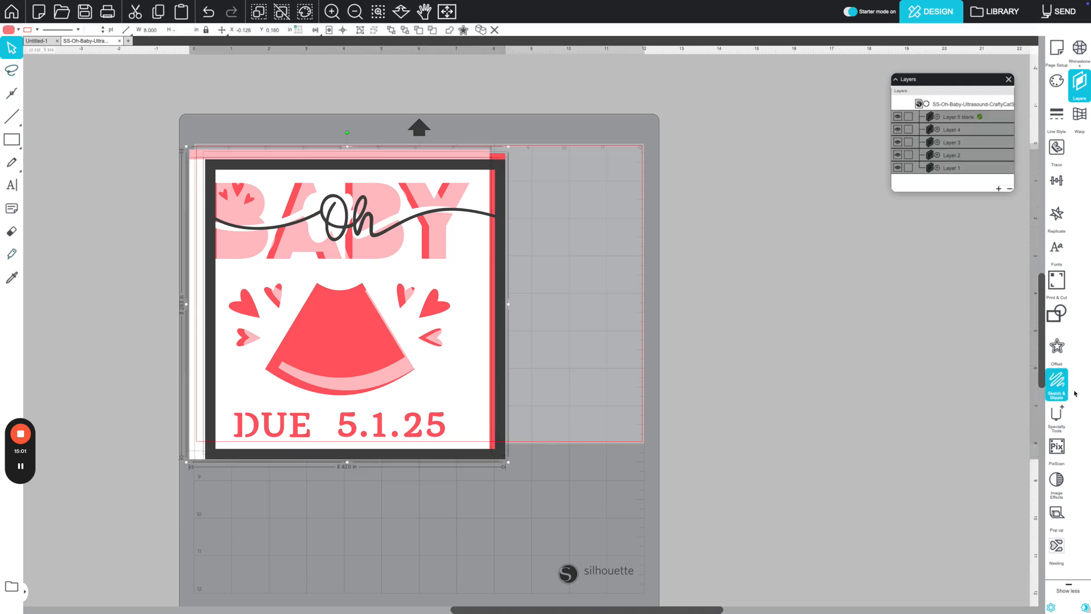
pyautogui.click(1056, 181)
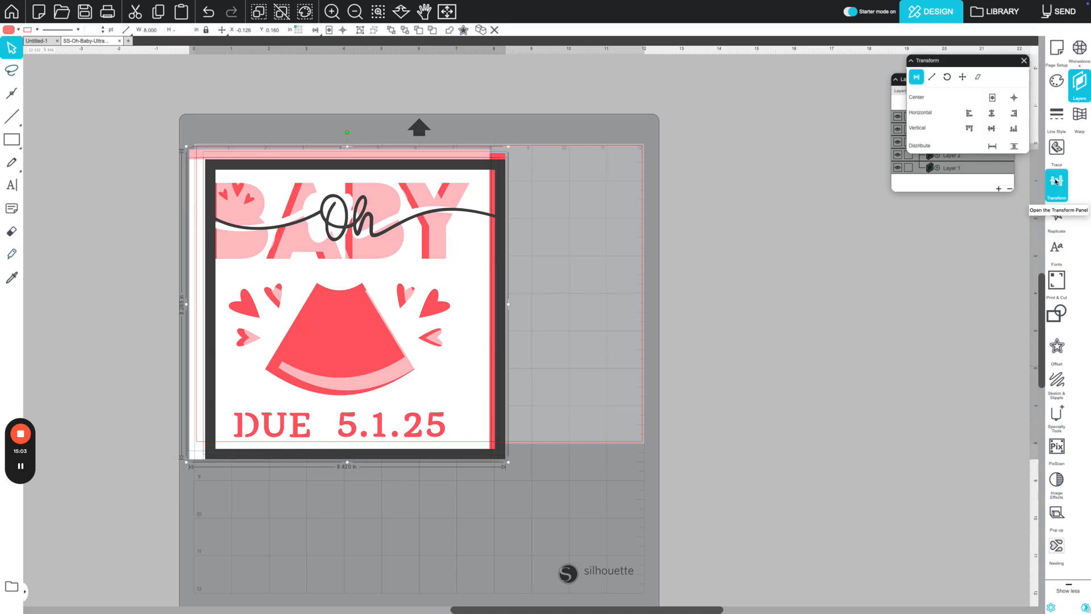
pyautogui.click(992, 114)
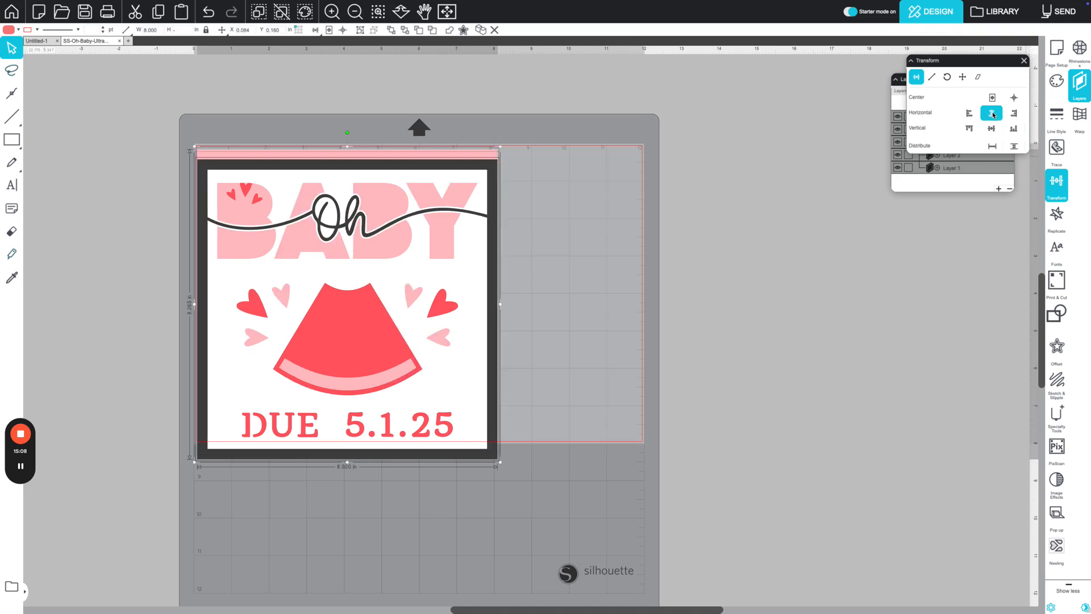
pyautogui.click(992, 133)
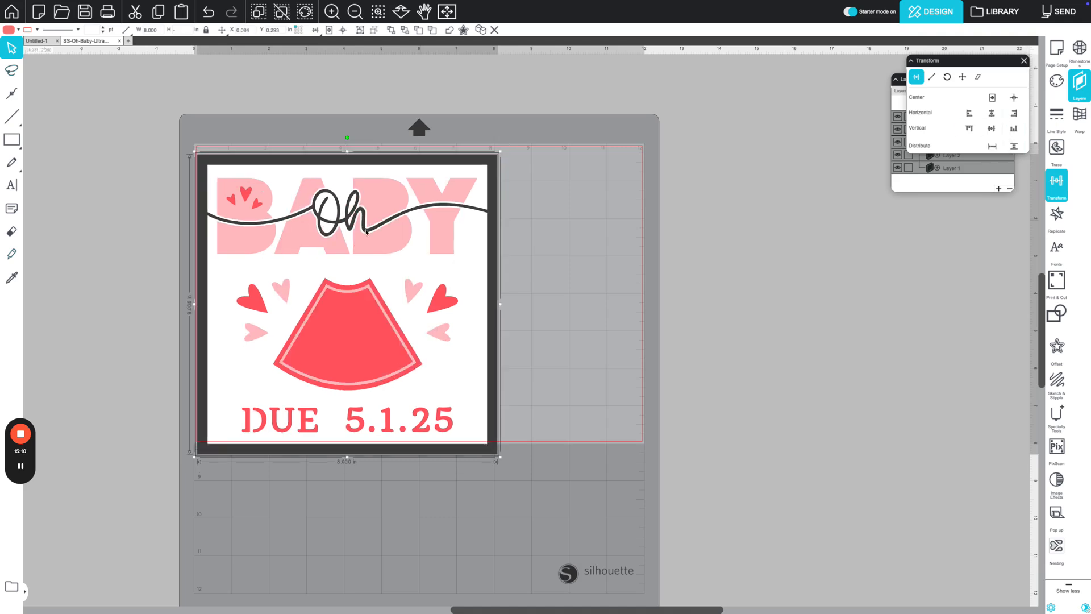
# Move the aligned layer stack about 0.26 in right and 0.13 in down on the mat.
pyautogui.moveTo(364, 311)
pyautogui.mouseDown()
pyautogui.moveTo(397, 319)
pyautogui.moveTo(341, 321)
pyautogui.moveTo(409, 327)
pyautogui.moveTo(375, 314)
pyautogui.mouseUp()
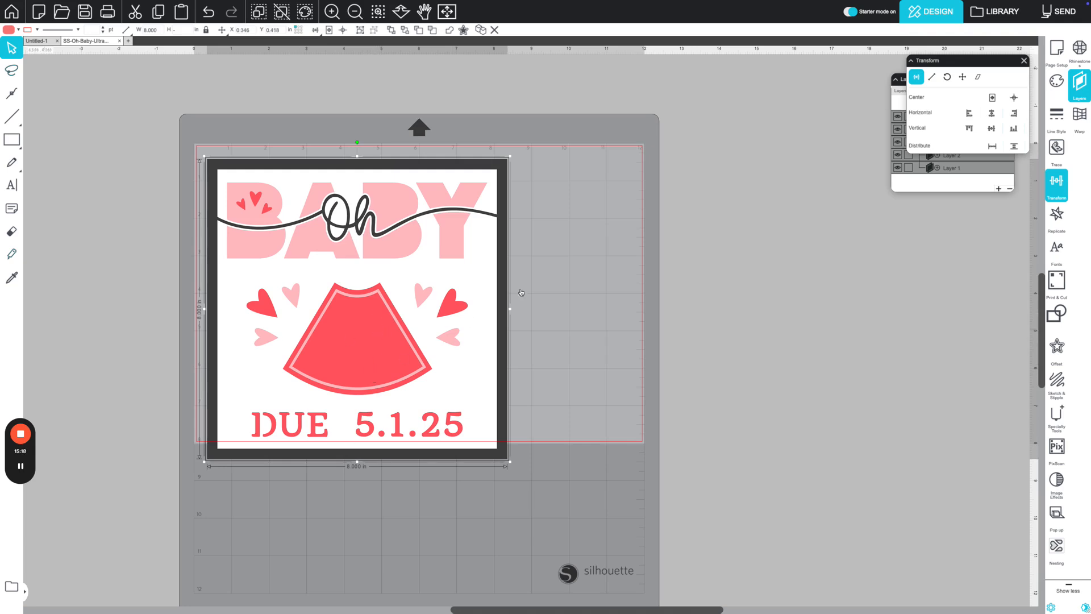
pyautogui.click(1024, 61)
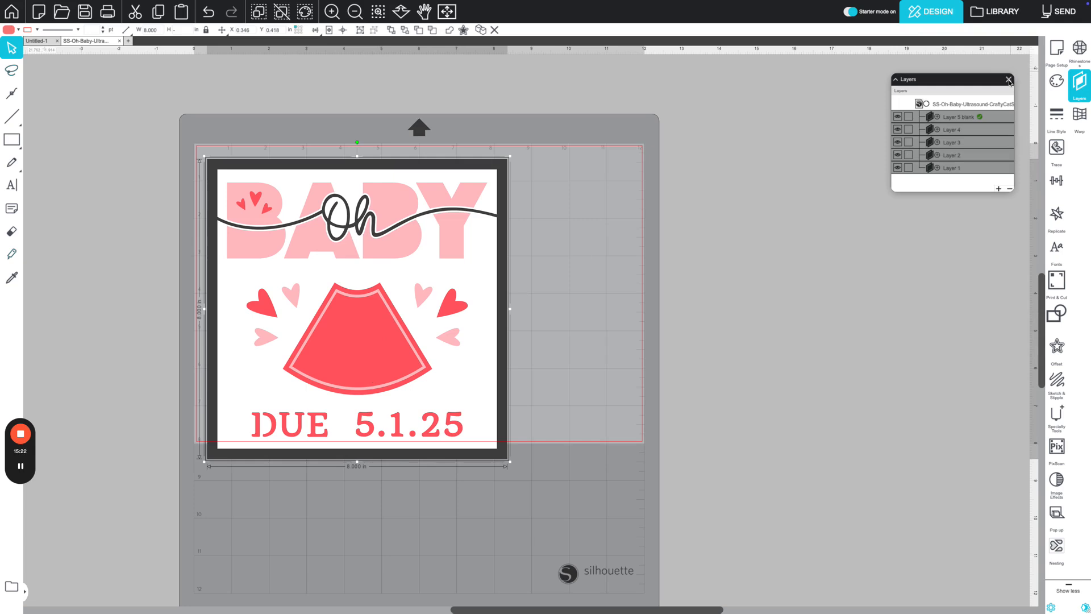
pyautogui.click(1009, 80)
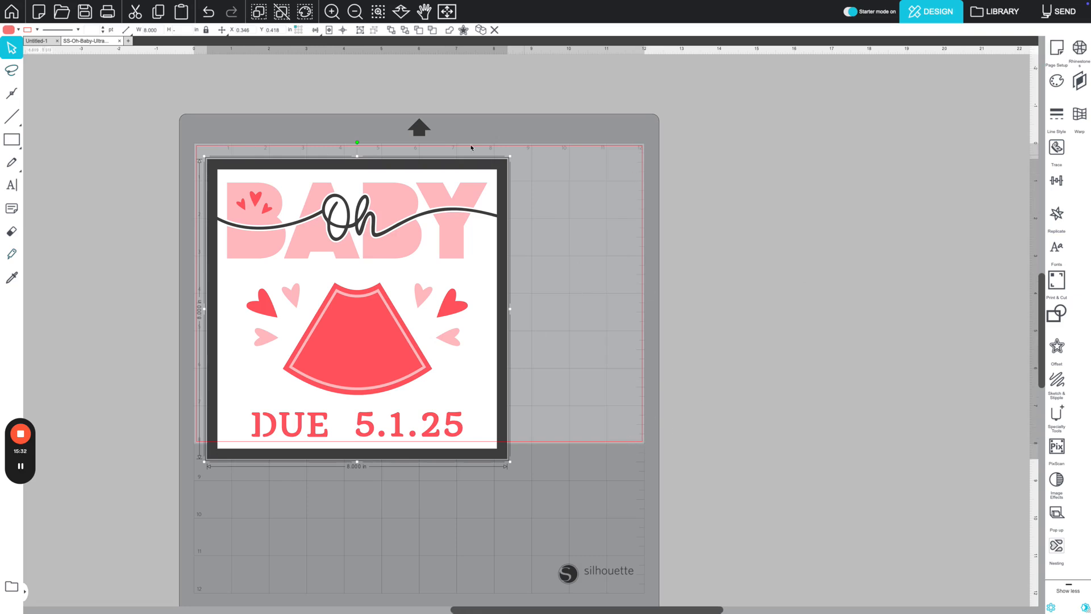
# Set the page's media size to Auto (12x12) and switch to the Send workspace.
pyautogui.click(1060, 50)
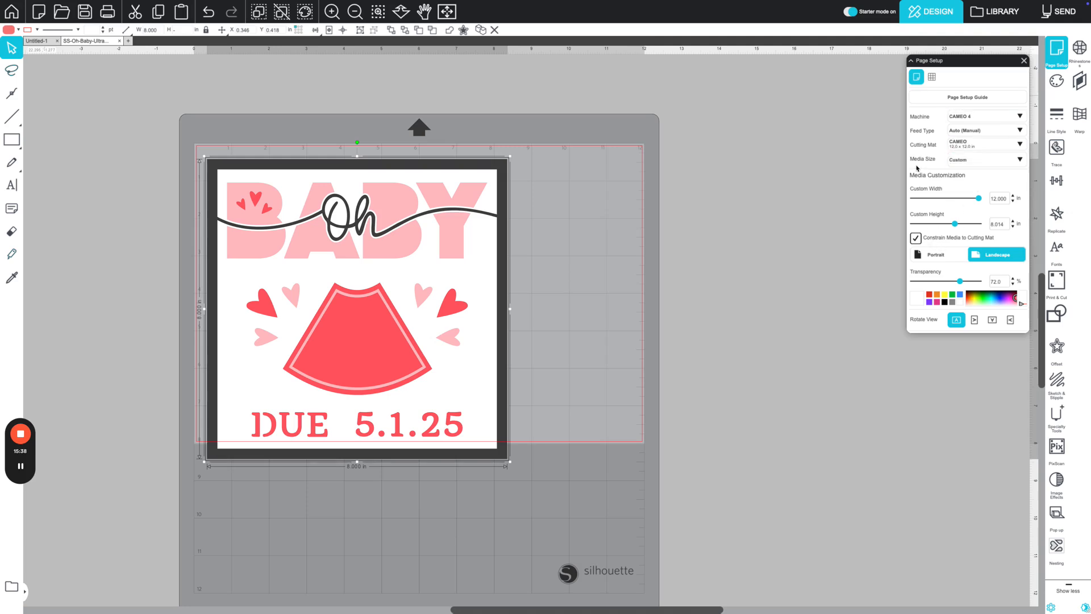
pyautogui.click(977, 164)
pyautogui.click(949, 161)
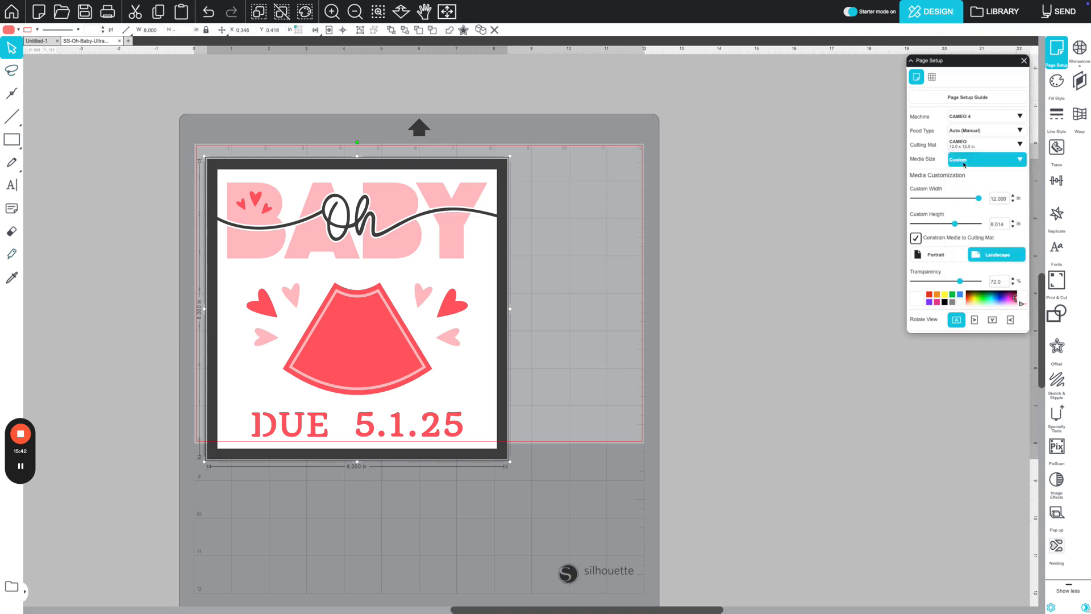
pyautogui.click(969, 165)
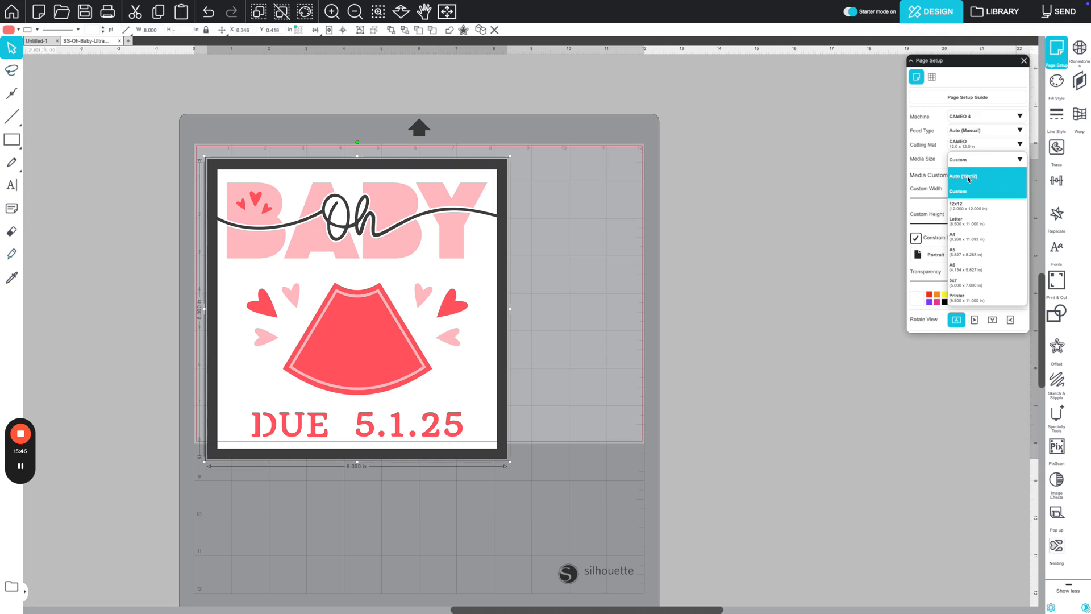
pyautogui.click(969, 177)
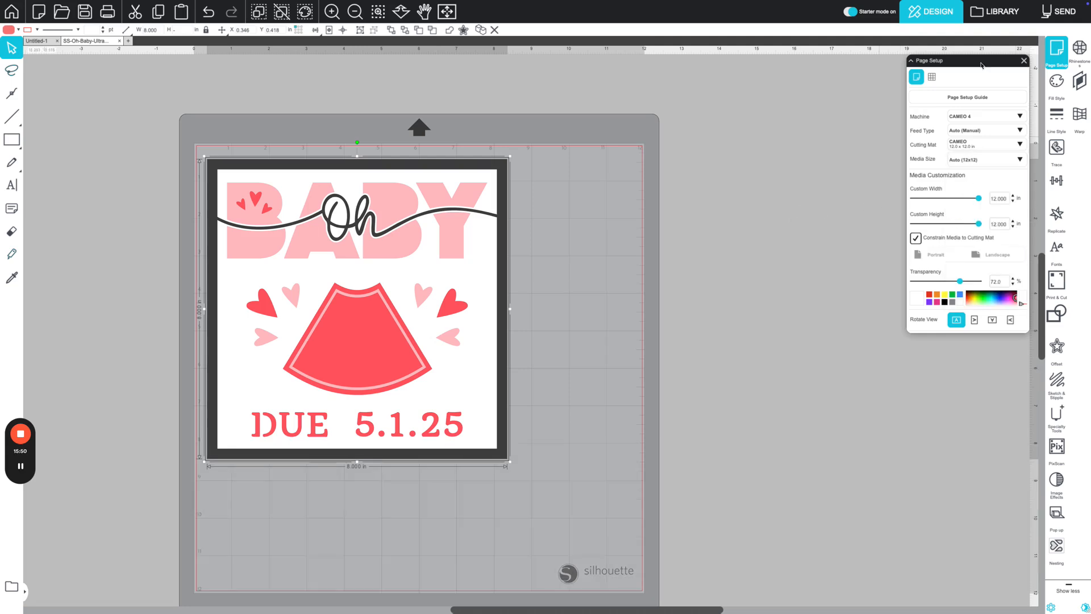
pyautogui.click(1023, 61)
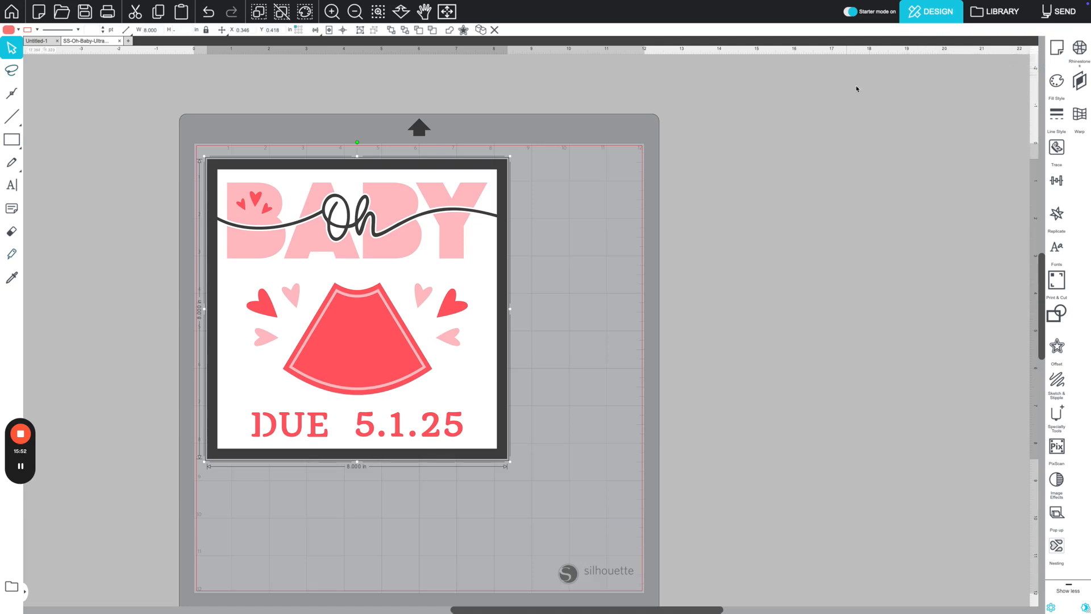
pyautogui.click(1060, 16)
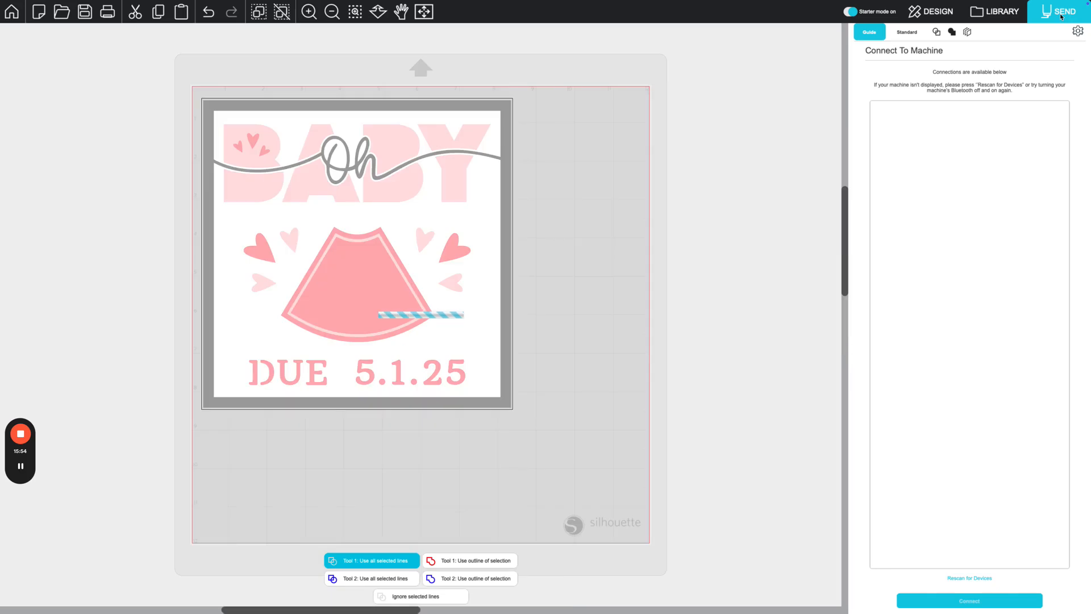